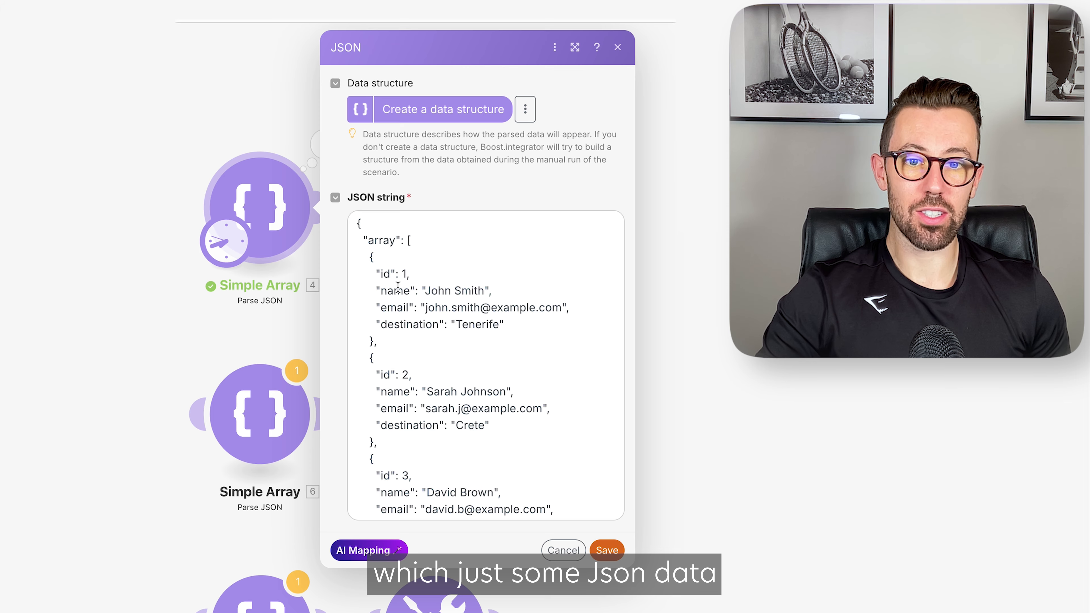
Review the first Simple Array module's JSON string and expand all four collections in its output array
click(385, 275)
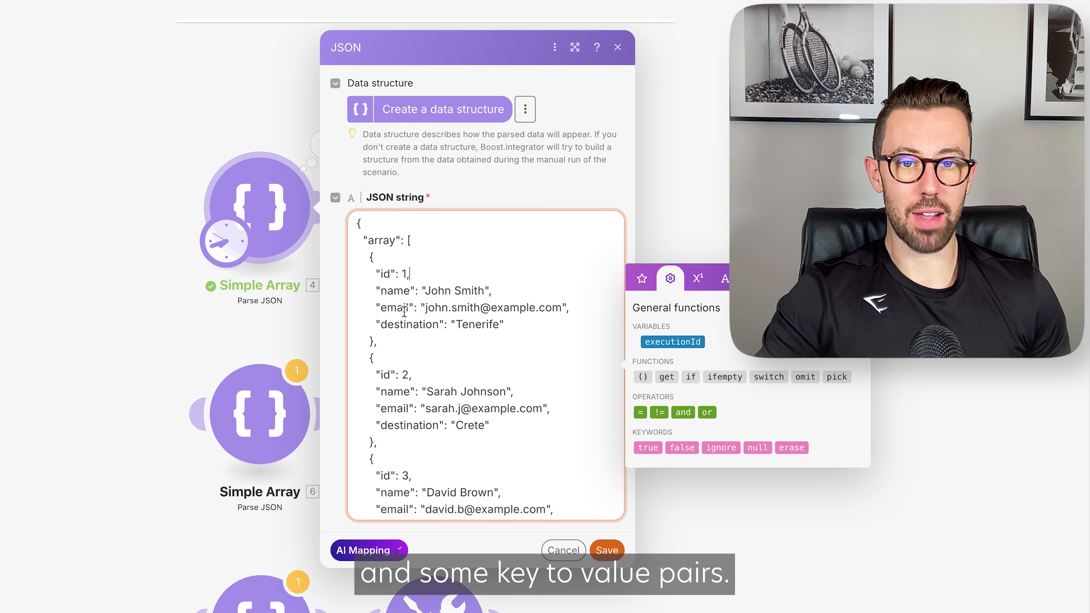
click(564, 551)
right_click(270, 203)
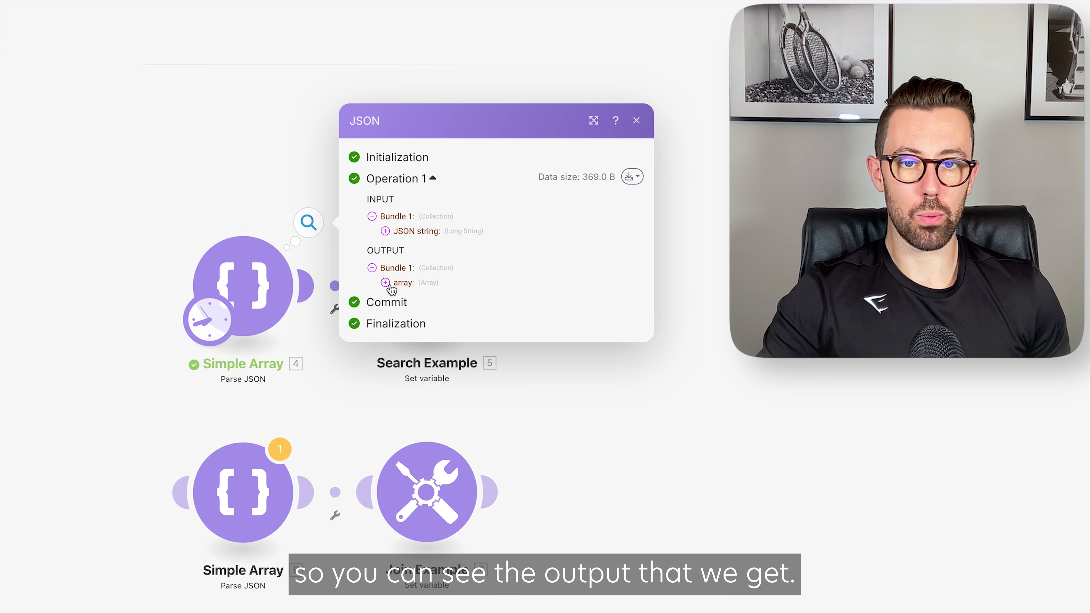
click(386, 284)
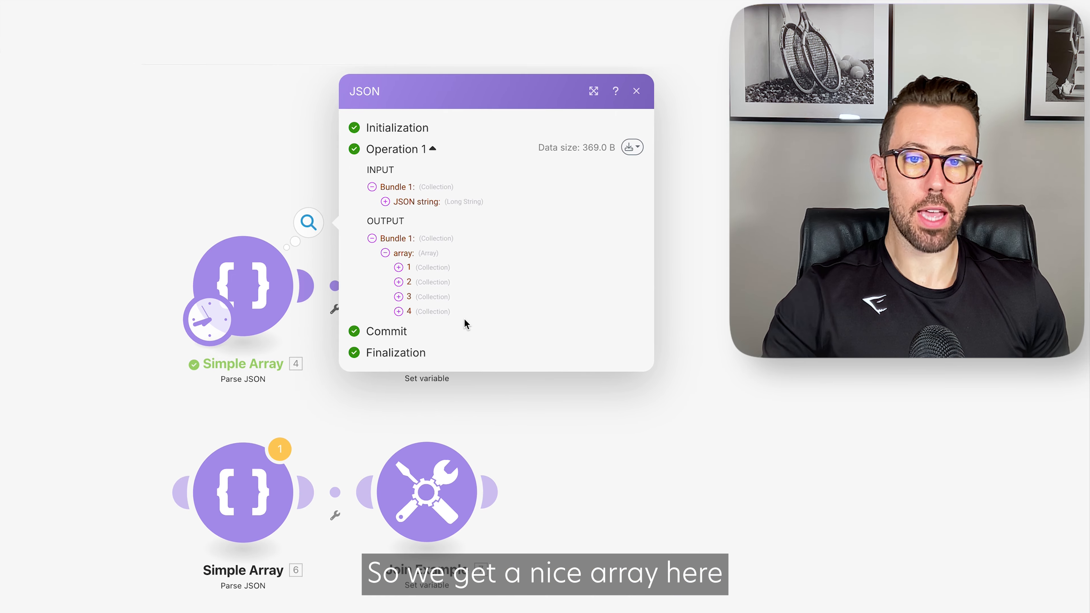
click(398, 267)
click(398, 337)
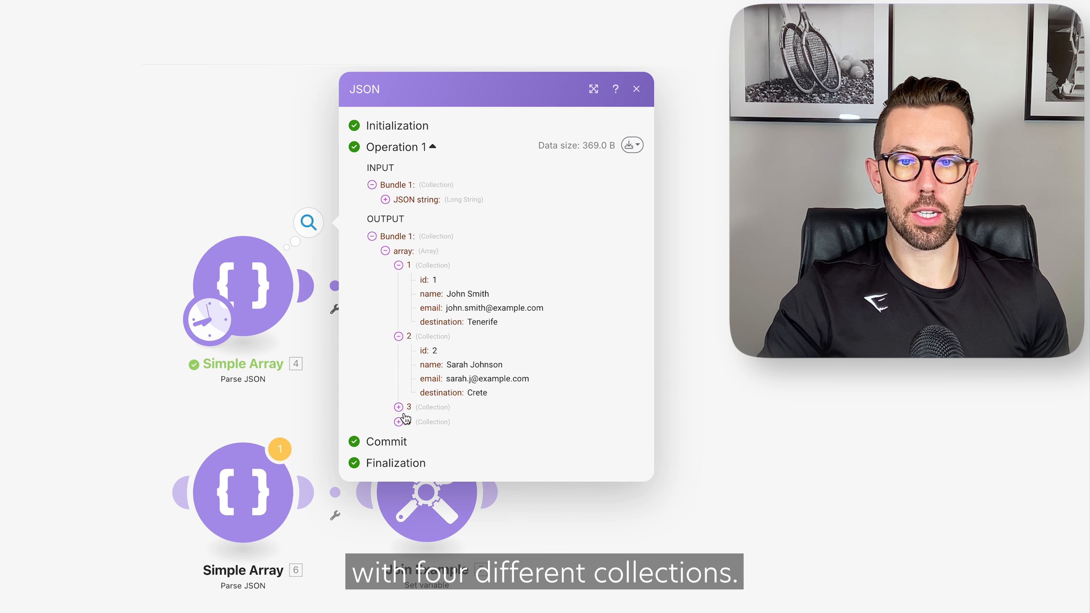
click(399, 407)
click(397, 478)
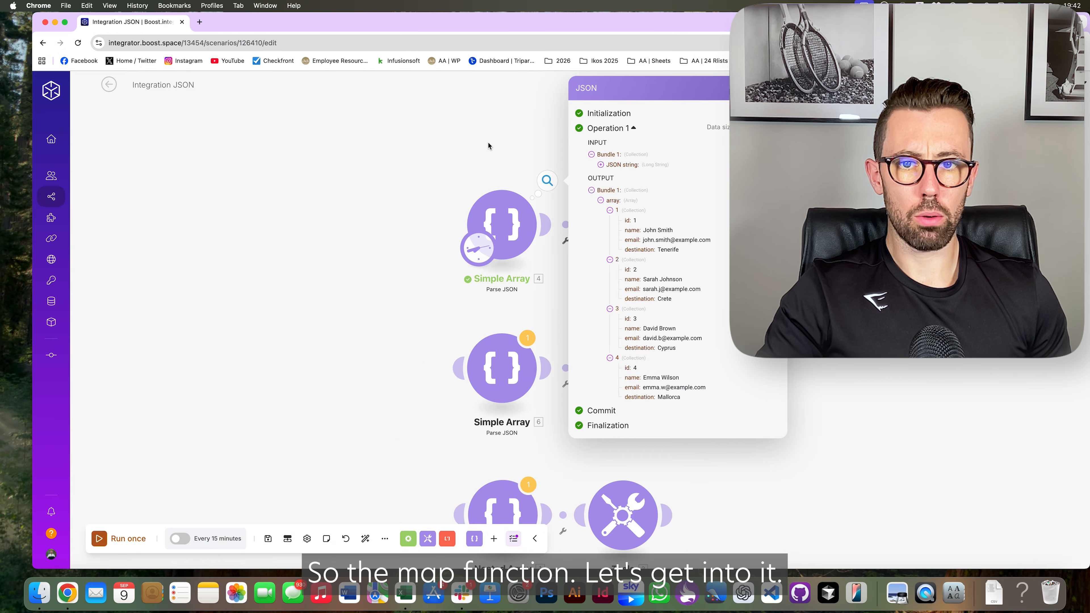
Open the Search Example module and insert Simple Array 4's array[] as the complex array of the map function
click(488, 143)
click(631, 222)
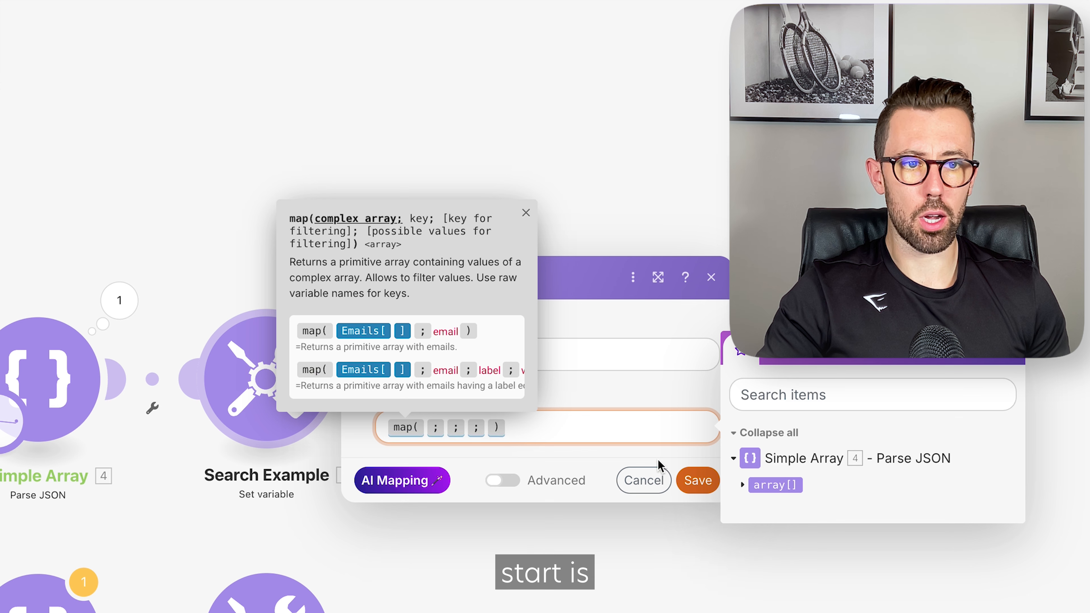
click(749, 486)
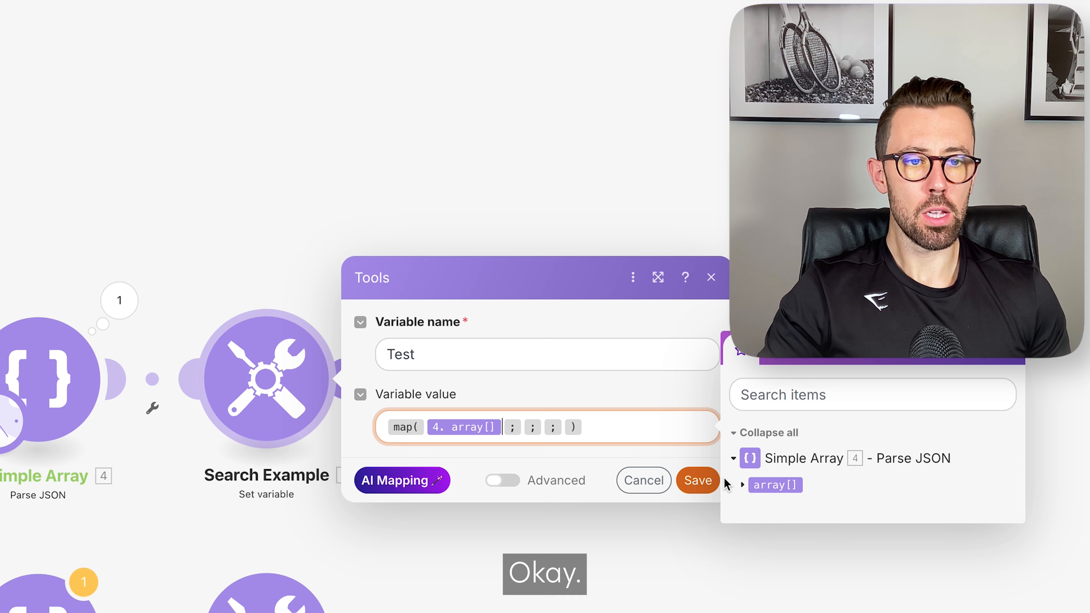
Search the available items for "map" and clear the search
click(789, 394)
text(map)
click(575, 427)
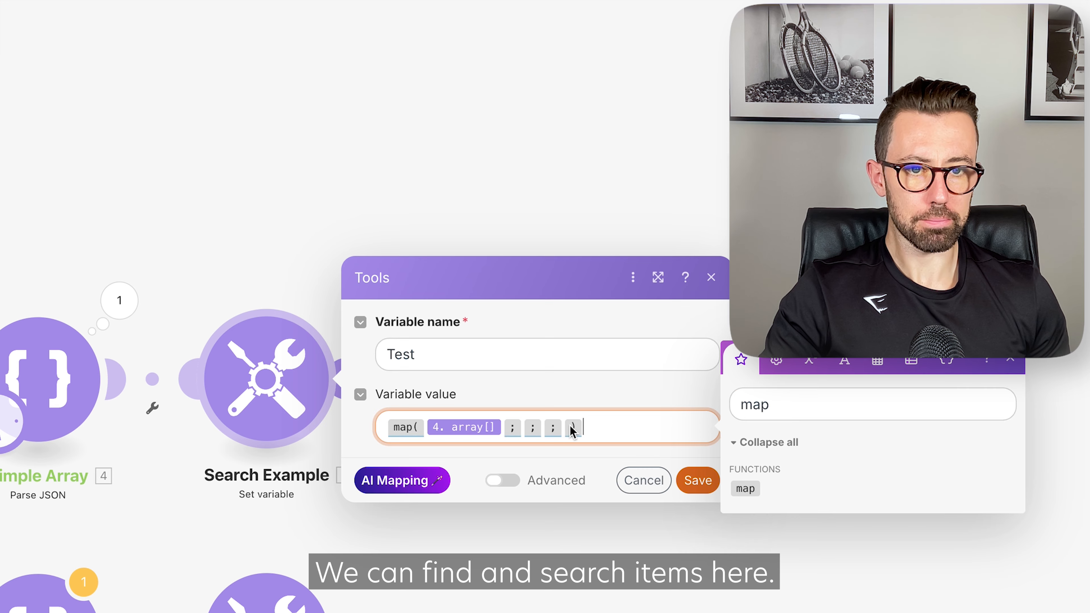
double_click(771, 403)
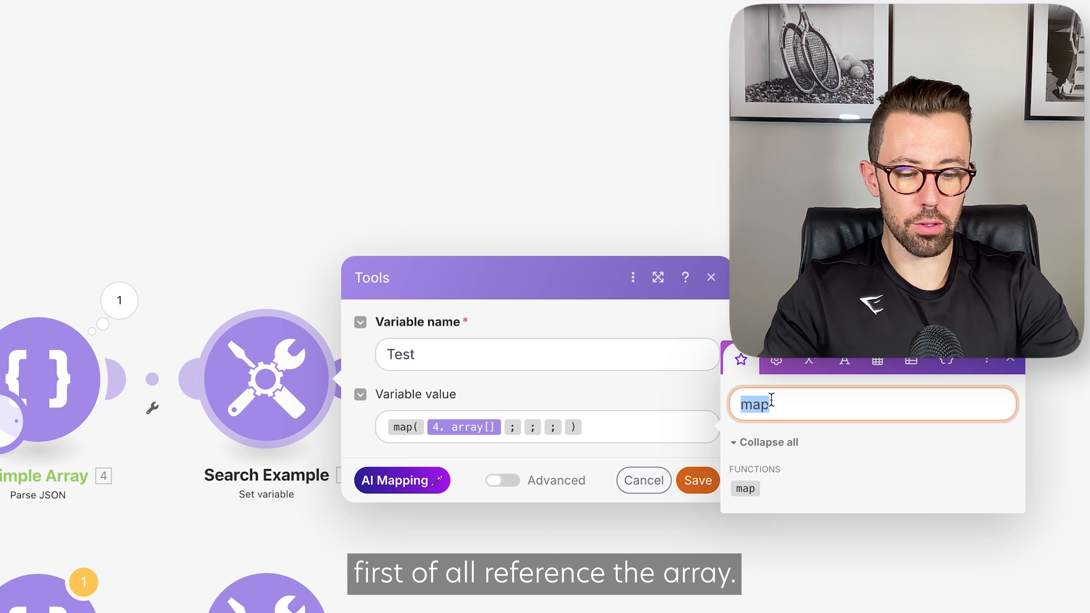
key(BackSpace)
Set the map function's key to destination and its key for filtering to email
click(521, 427)
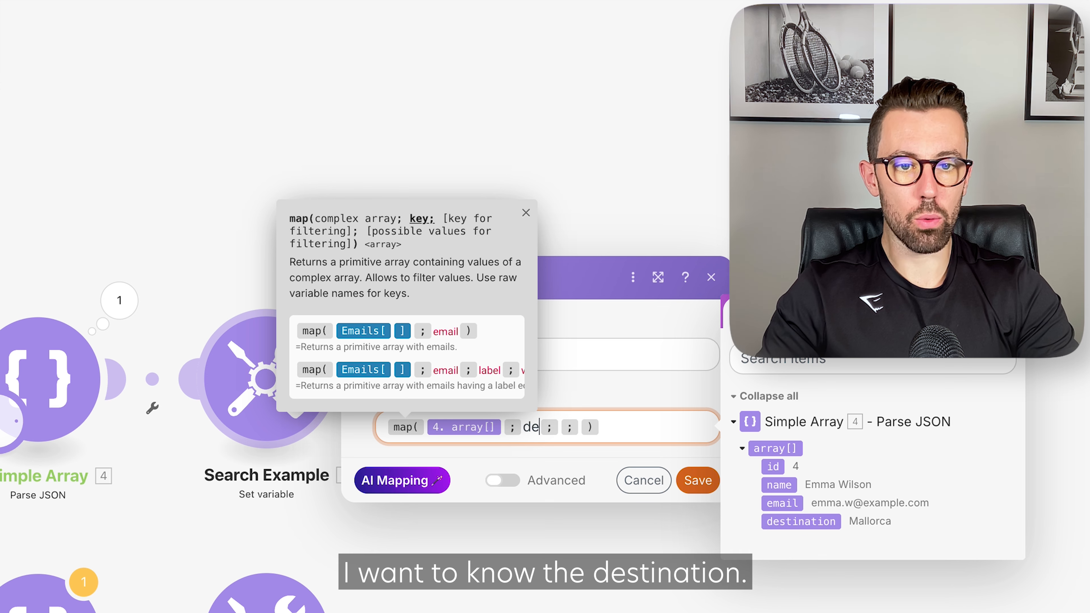
text(nation)
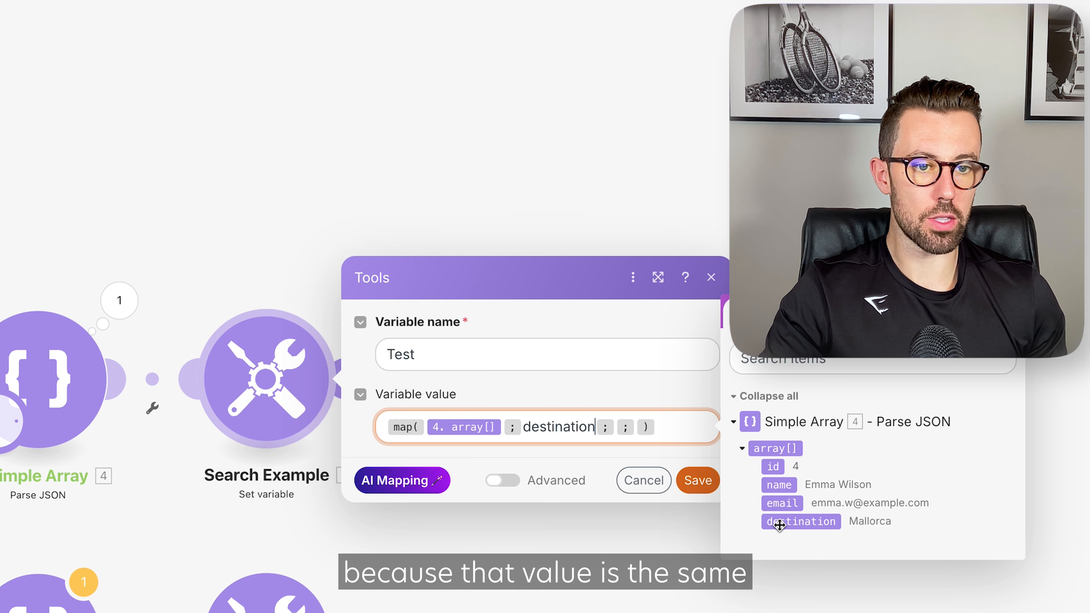
click(616, 428)
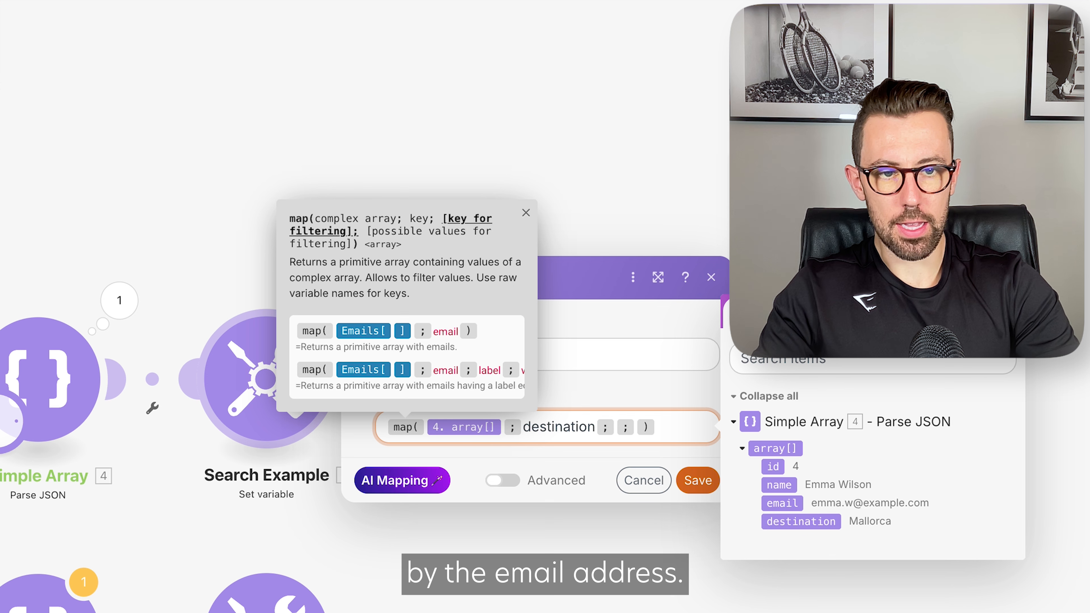
text(l)
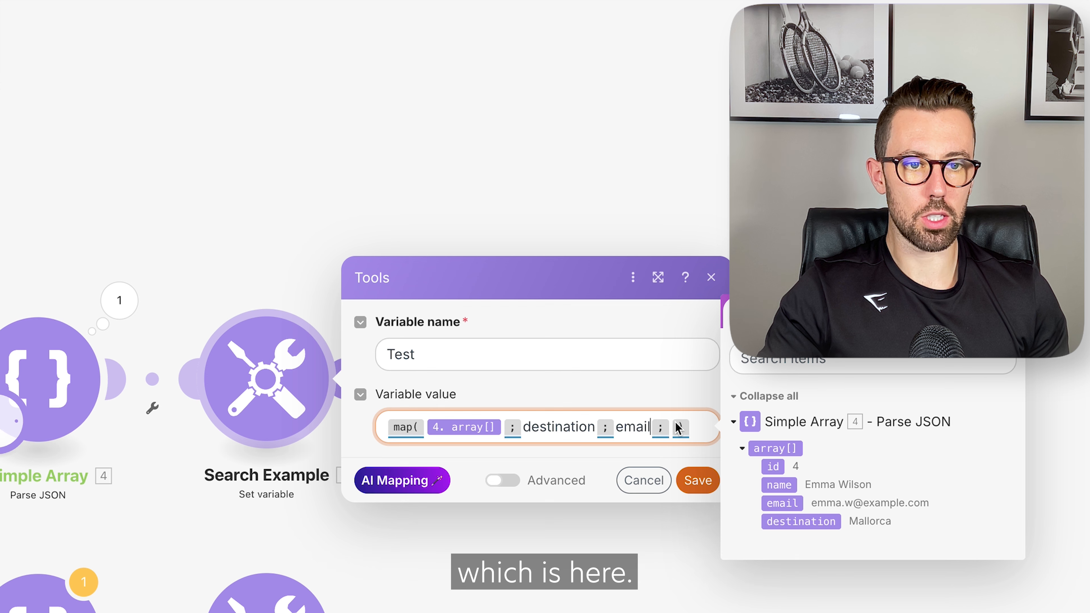
Enter the contact's email address as the map function's filtering value and save the Search Example module
click(670, 431)
key(ctrl+v)
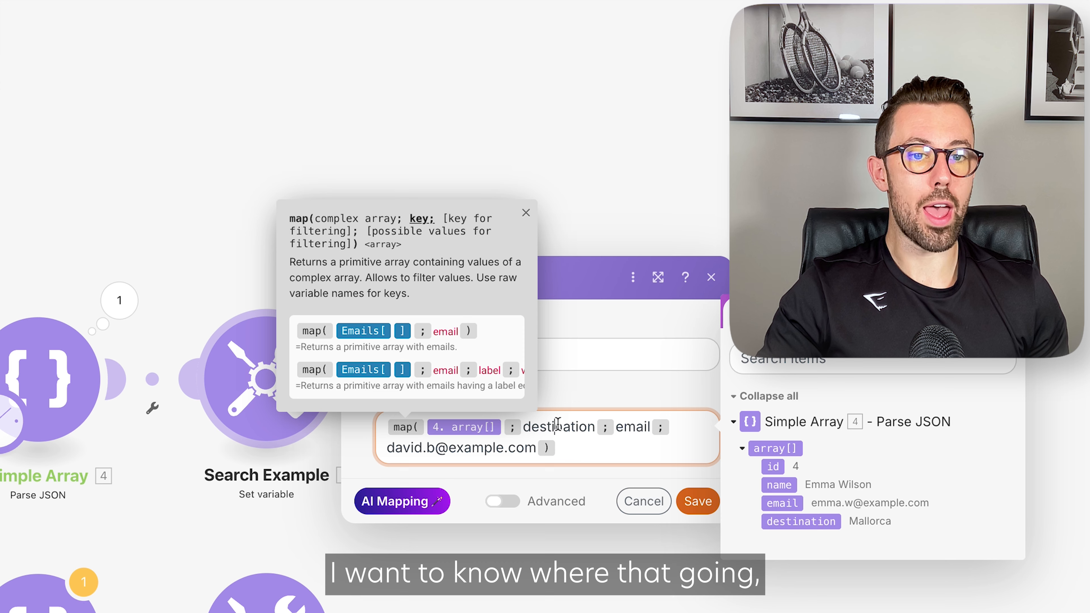
click(693, 495)
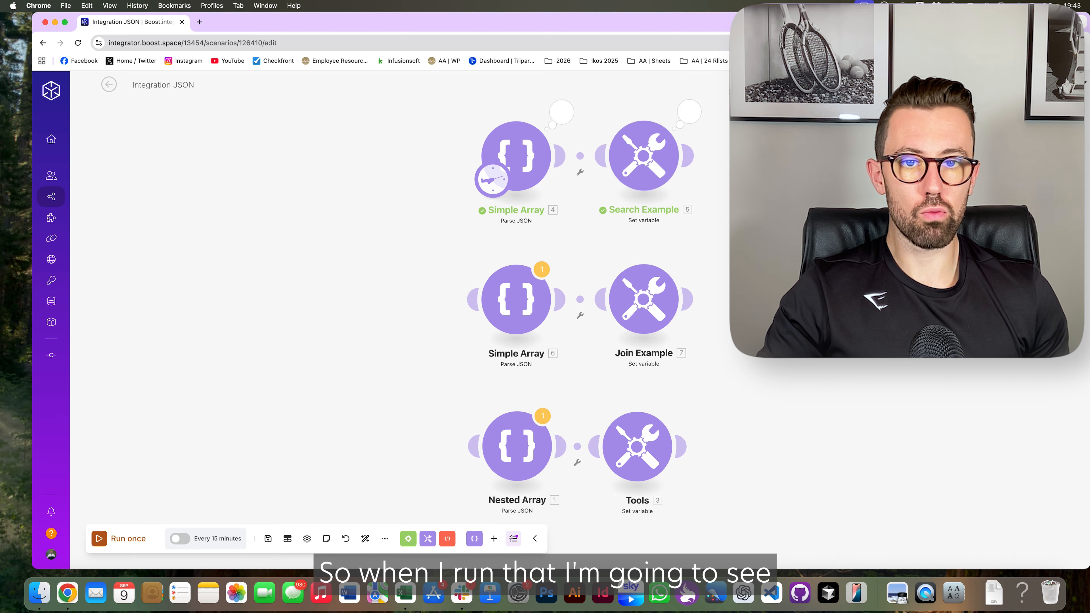
Expand the Test array in the Search Example output and check it against the first Simple Array module's output array
click(689, 112)
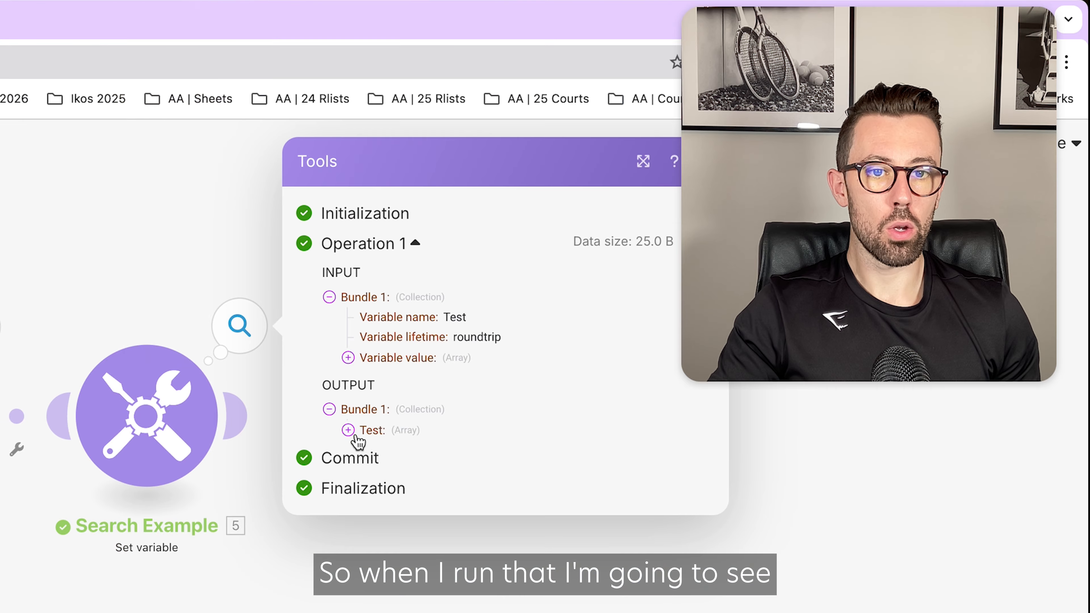
click(348, 430)
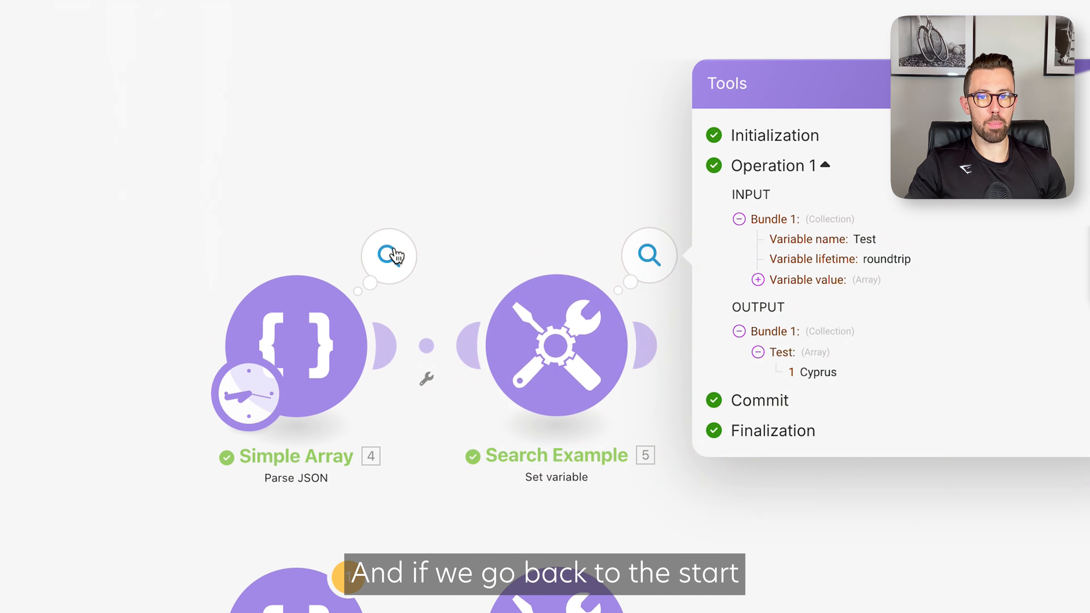
click(389, 256)
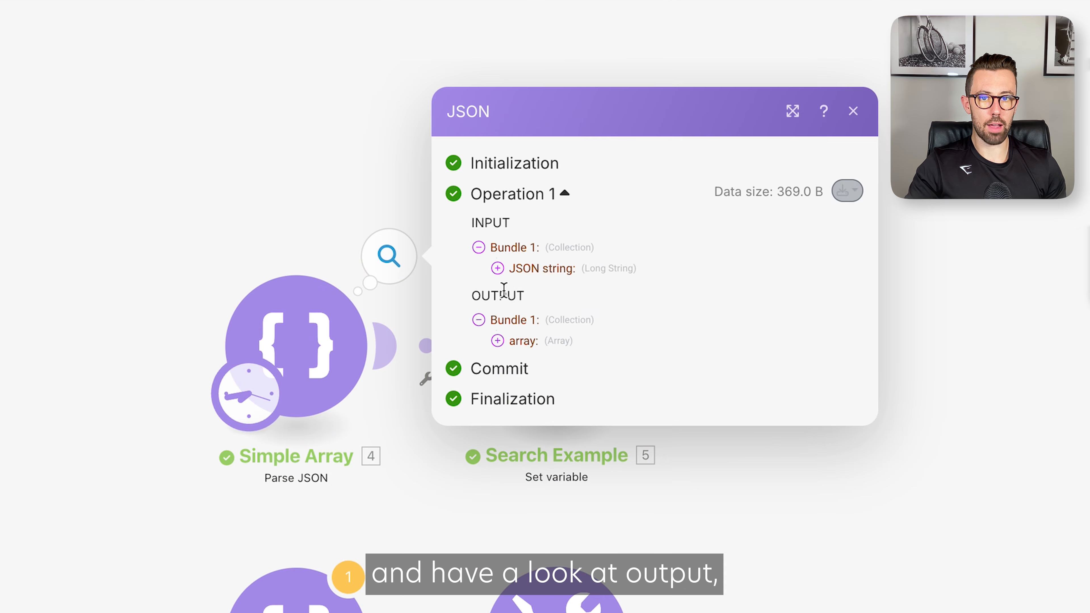
click(498, 342)
click(517, 375)
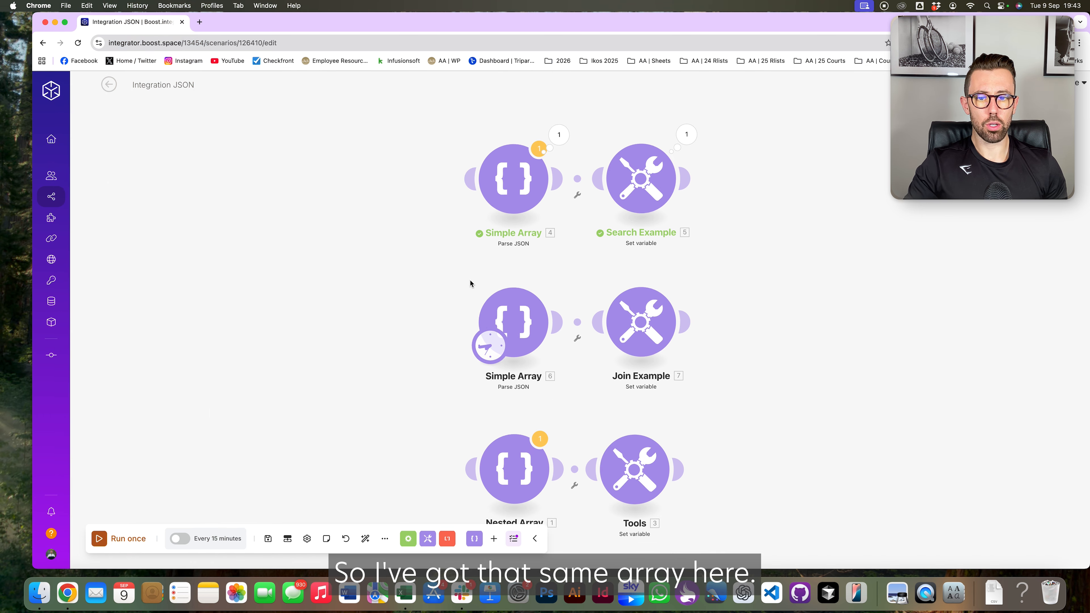
Run only the second Simple Array module and expand the array and its collections in the output
right_click(532, 278)
click(560, 298)
click(566, 250)
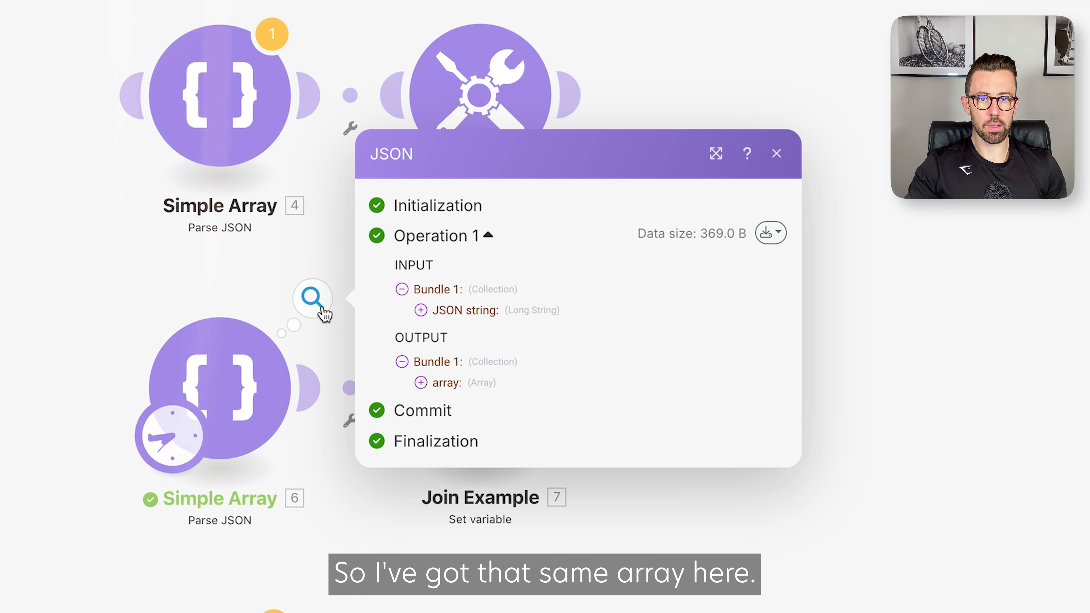
click(617, 290)
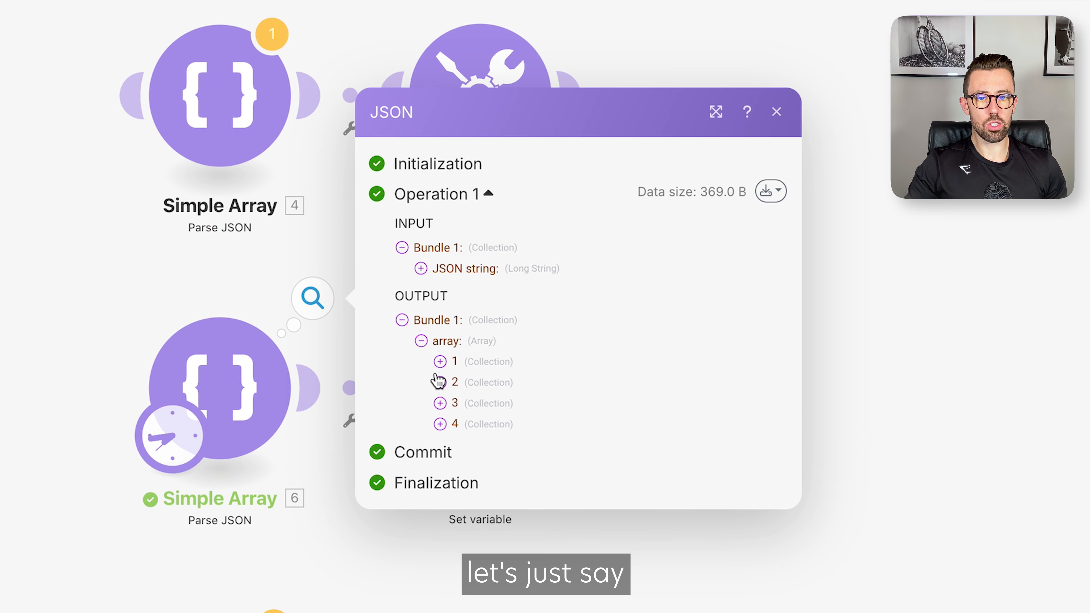
click(439, 381)
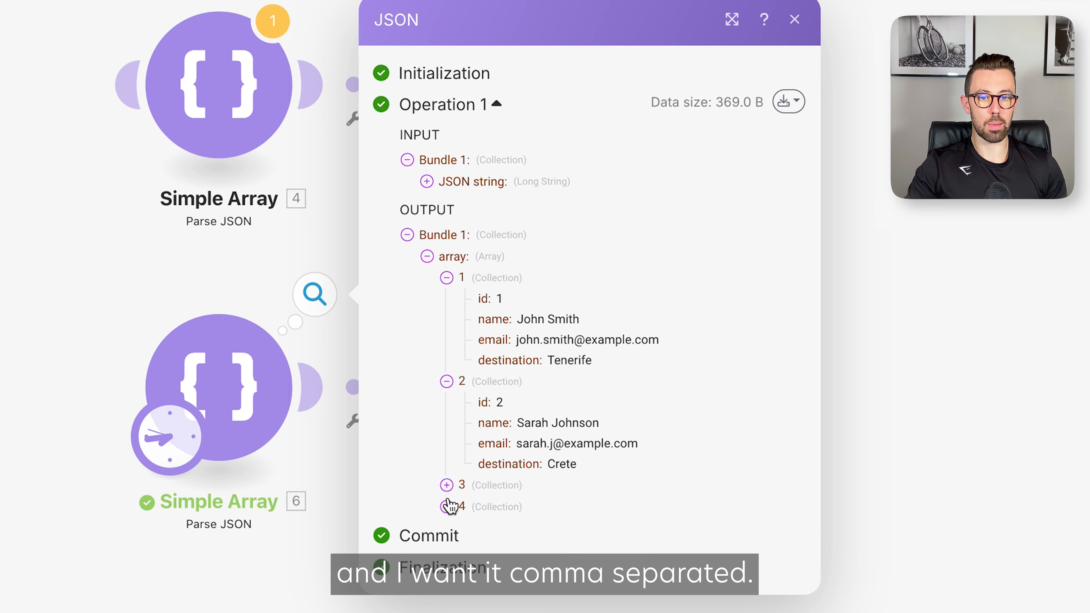
click(447, 485)
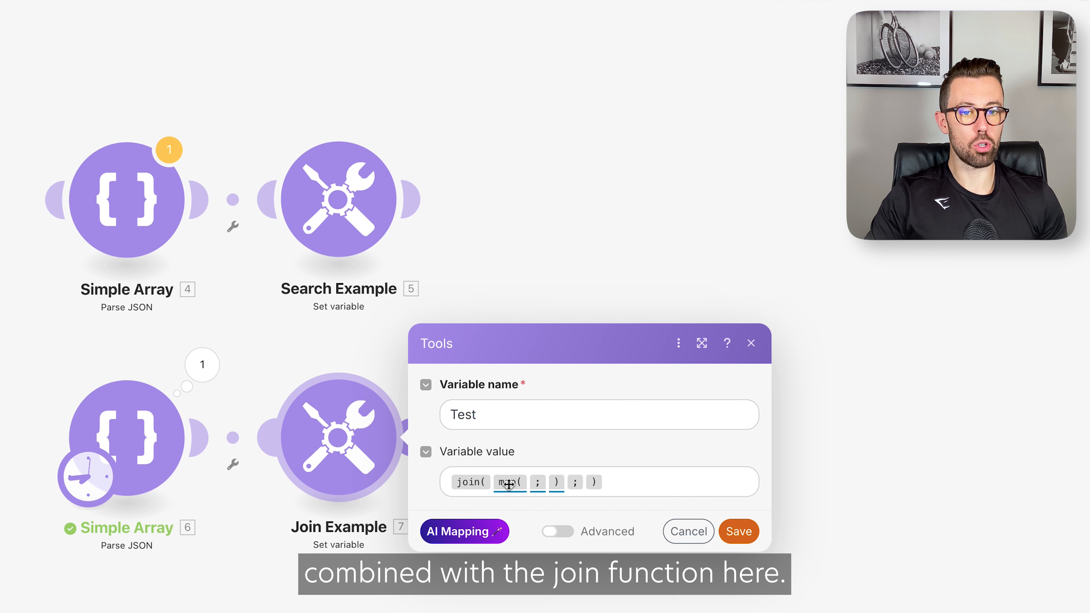
In the Join Example variable value, fill the map function with Simple Array 6's array[] and the key email
mouse_move(525, 482)
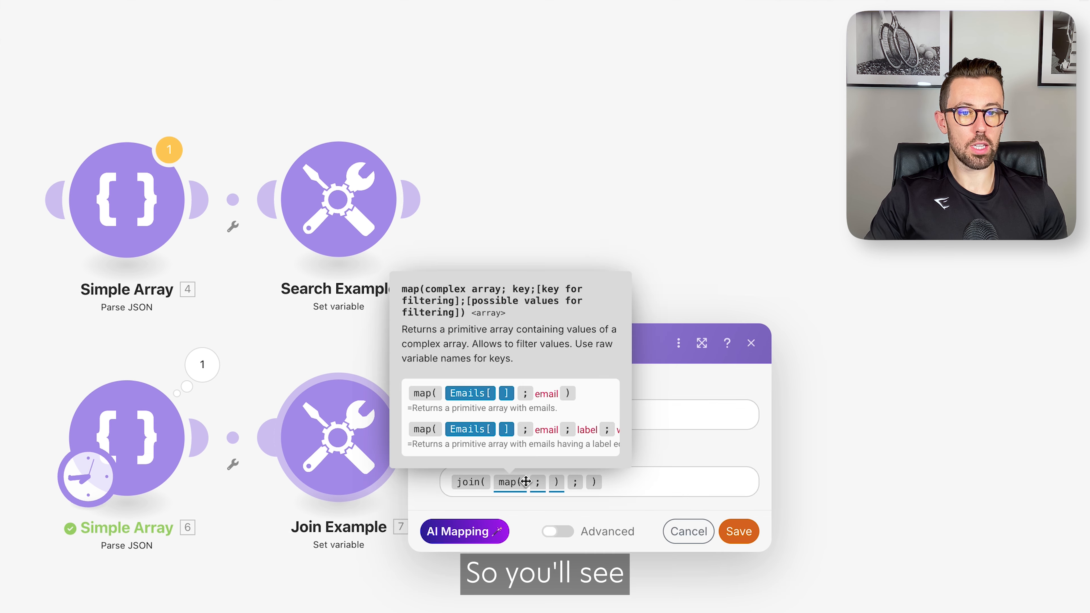
click(529, 481)
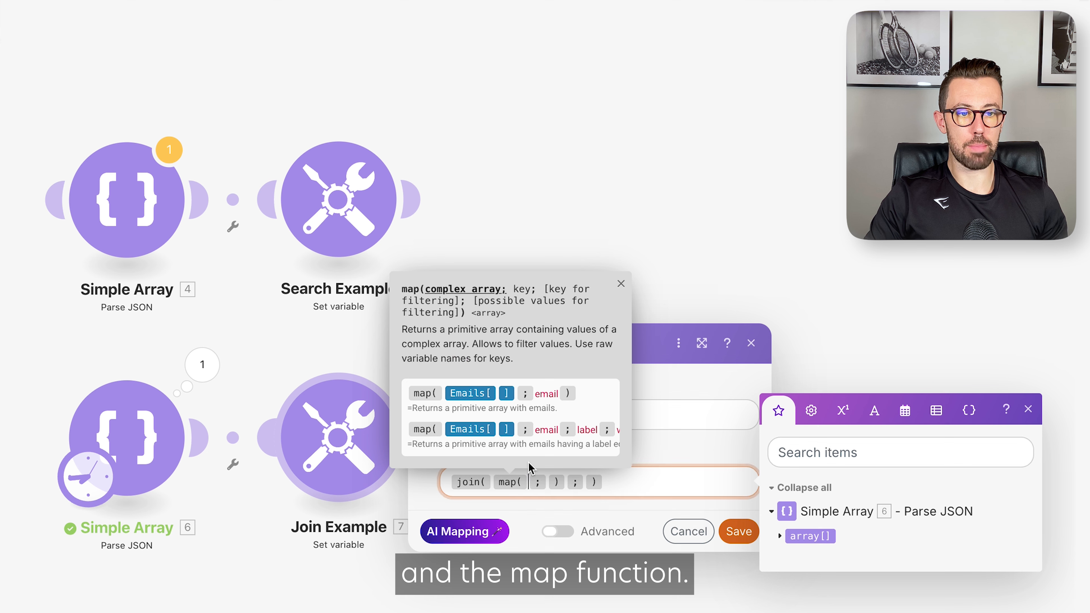
click(800, 536)
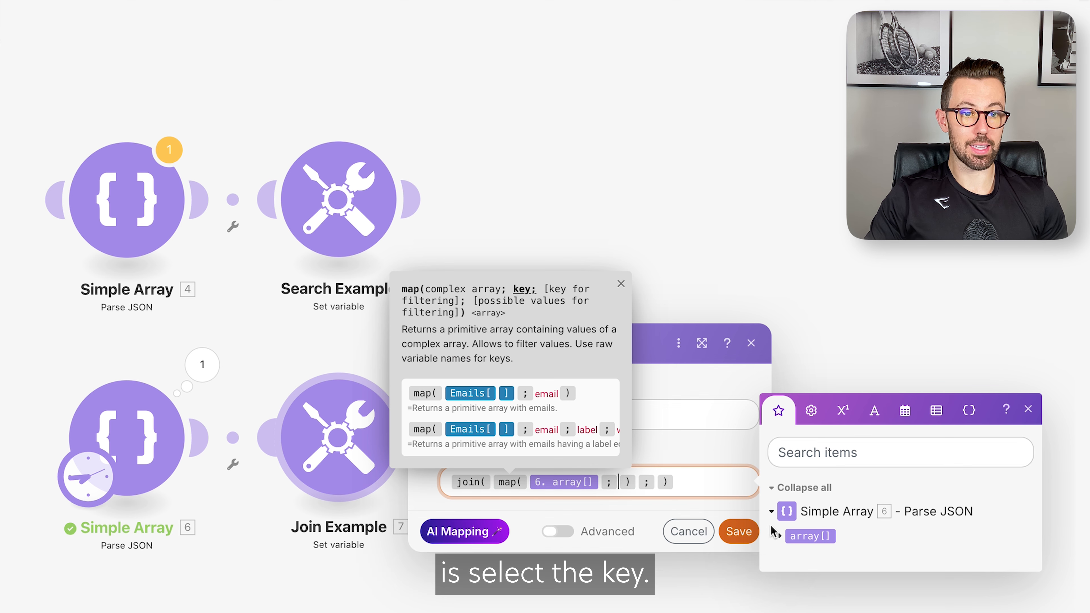
click(778, 536)
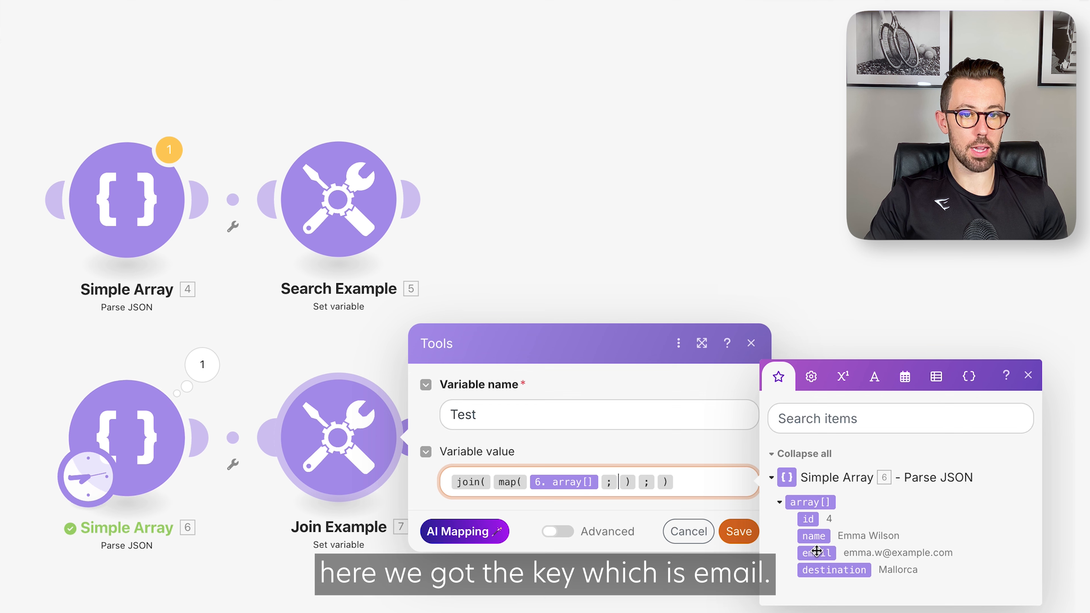
text(ema )
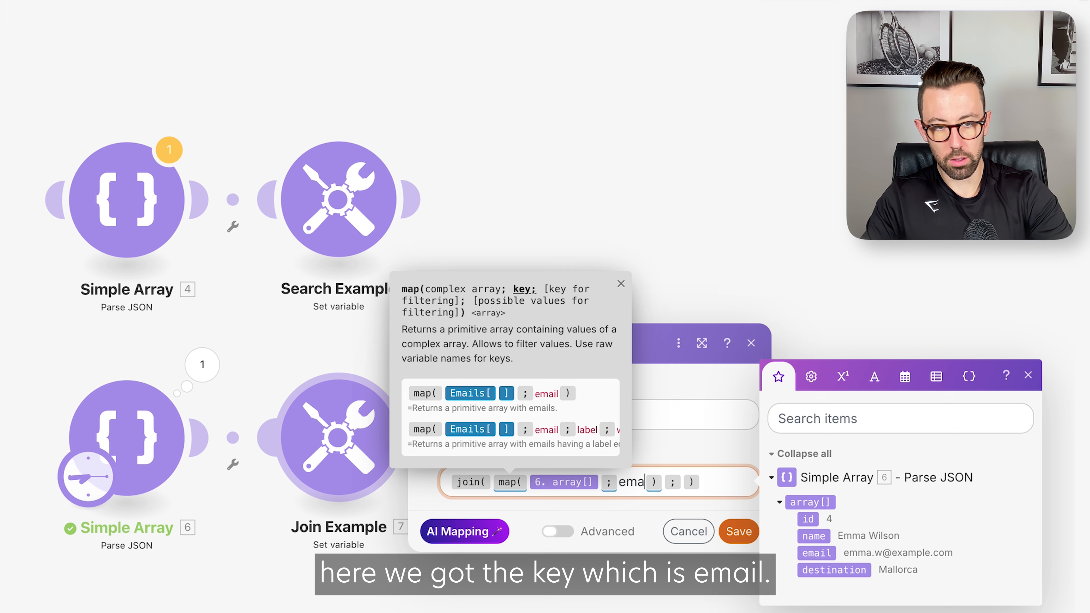
text(il)
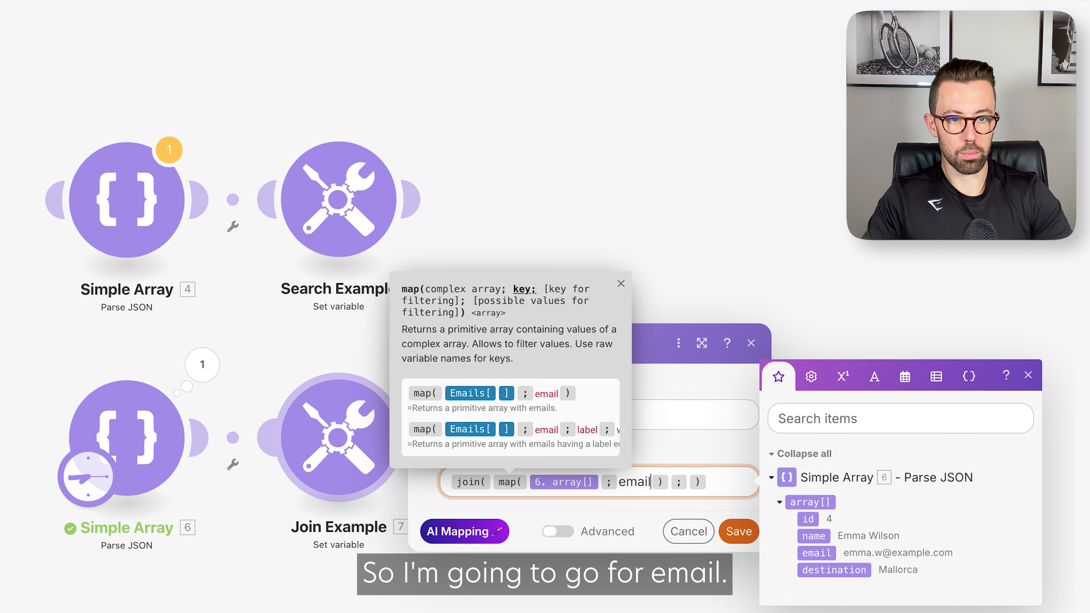
Set the join function's separator to a comma and save the Join Example module
click(669, 482)
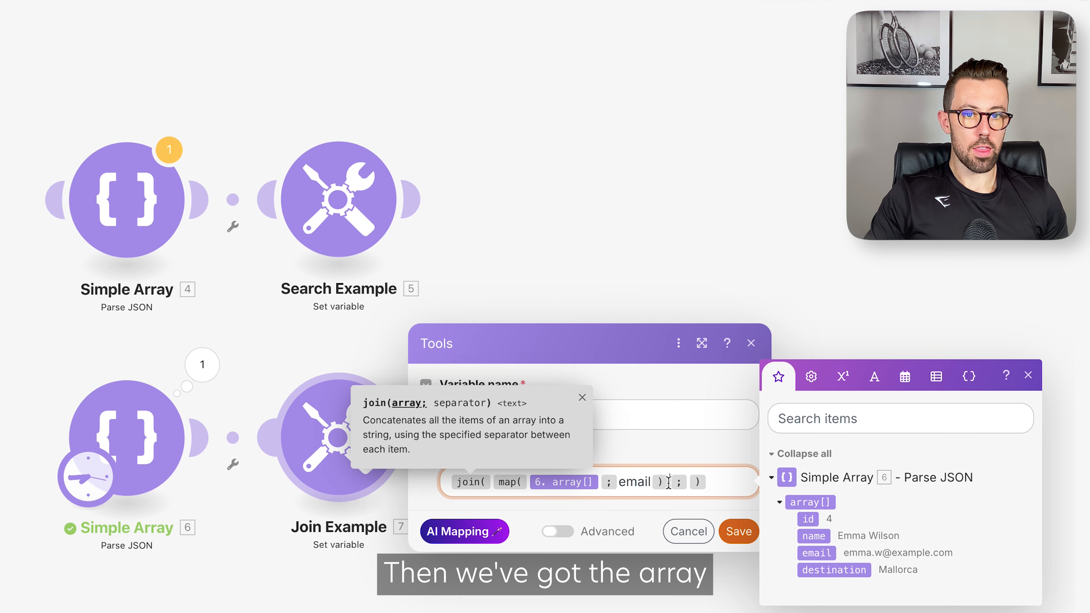
click(688, 482)
text(,)
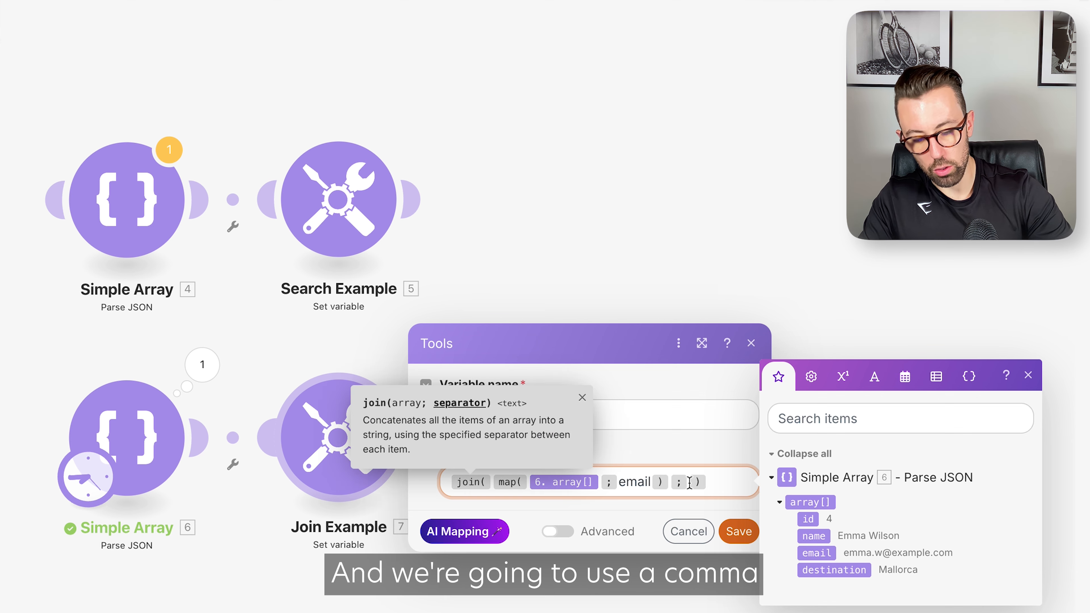
click(751, 530)
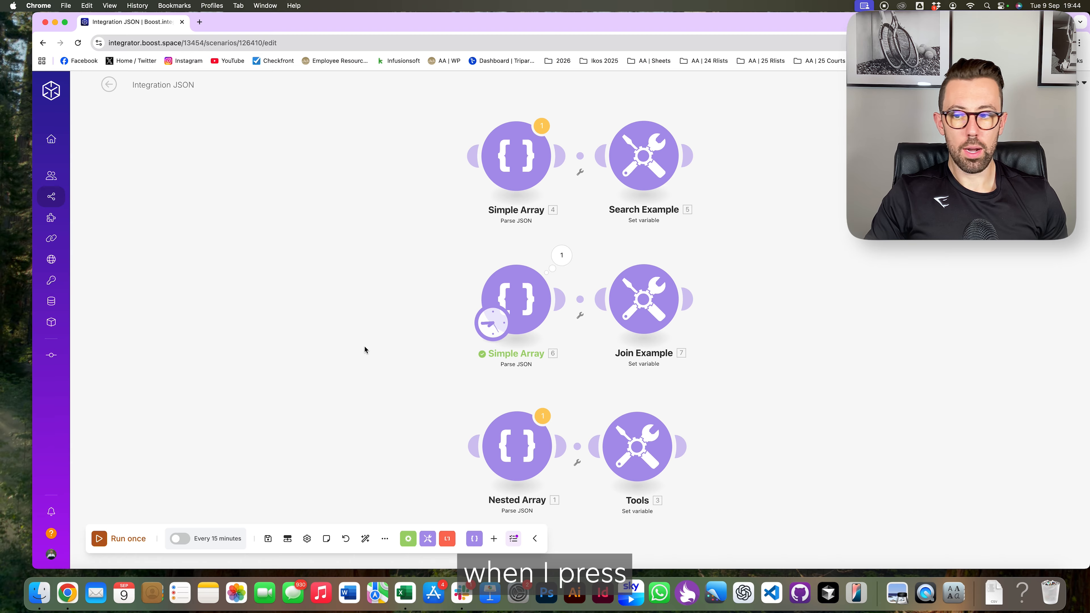
Run the scenario once and inspect the Join Example module's output
click(111, 533)
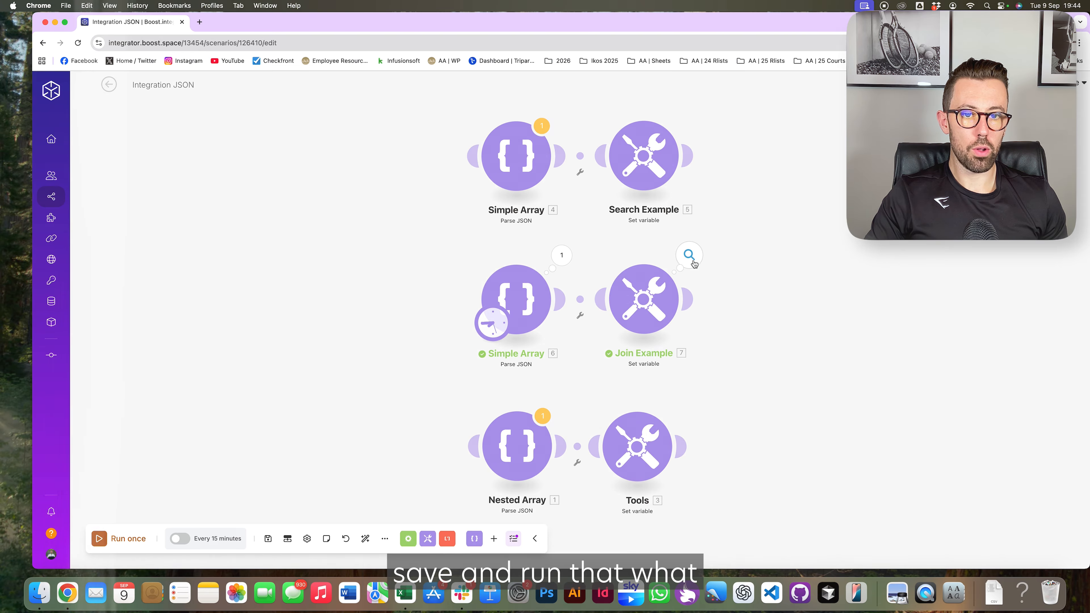
click(690, 255)
drag(603, 532, 815, 533)
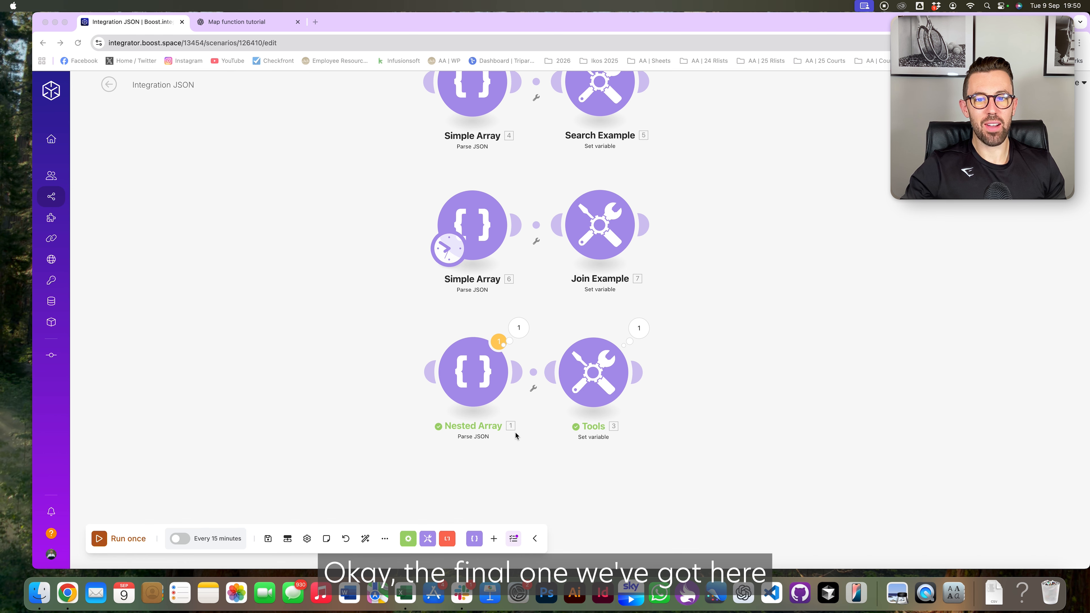
Make Nested Array the scenario's starting module and run only that module
click(449, 253)
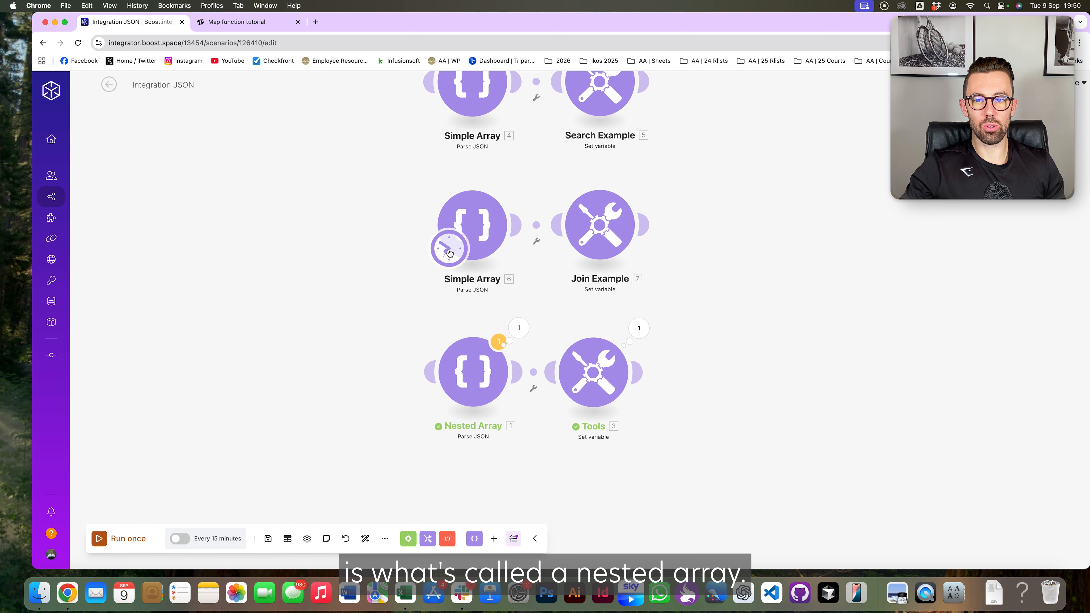
drag(449, 254, 451, 396)
right_click(465, 368)
click(486, 397)
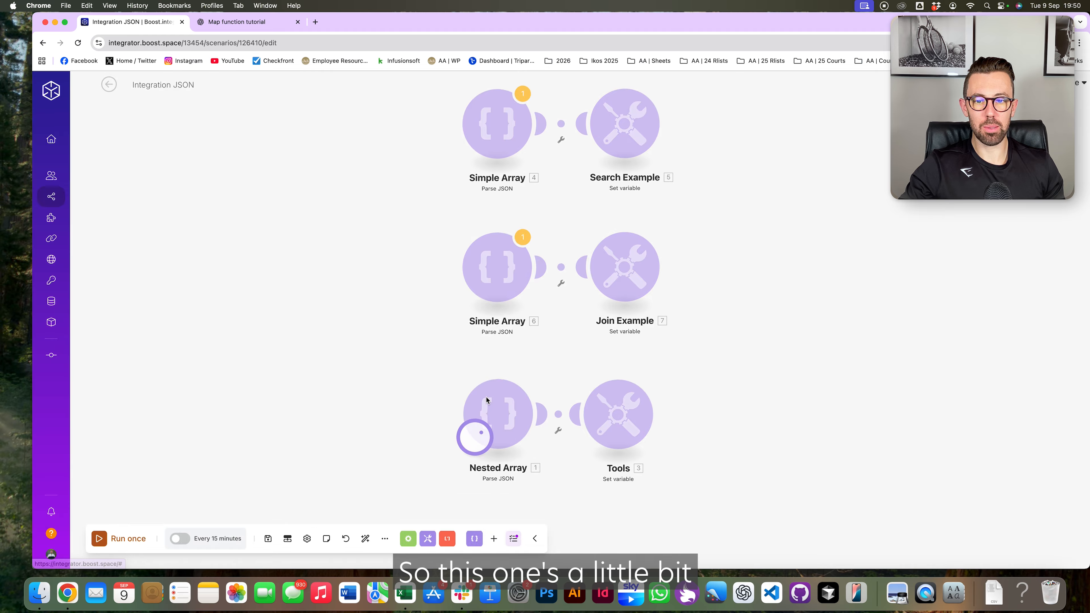
Examine the Nested Array module's output, expanding the first collection's customer, contacts, travel and payment data
drag(516, 399, 429, 303)
click(532, 345)
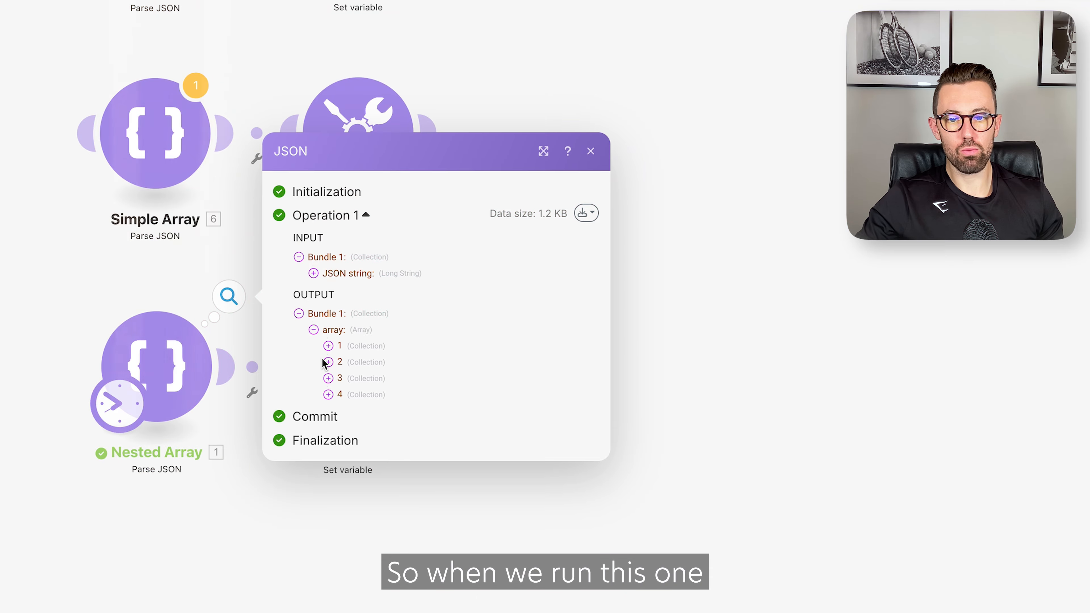
click(329, 346)
click(343, 346)
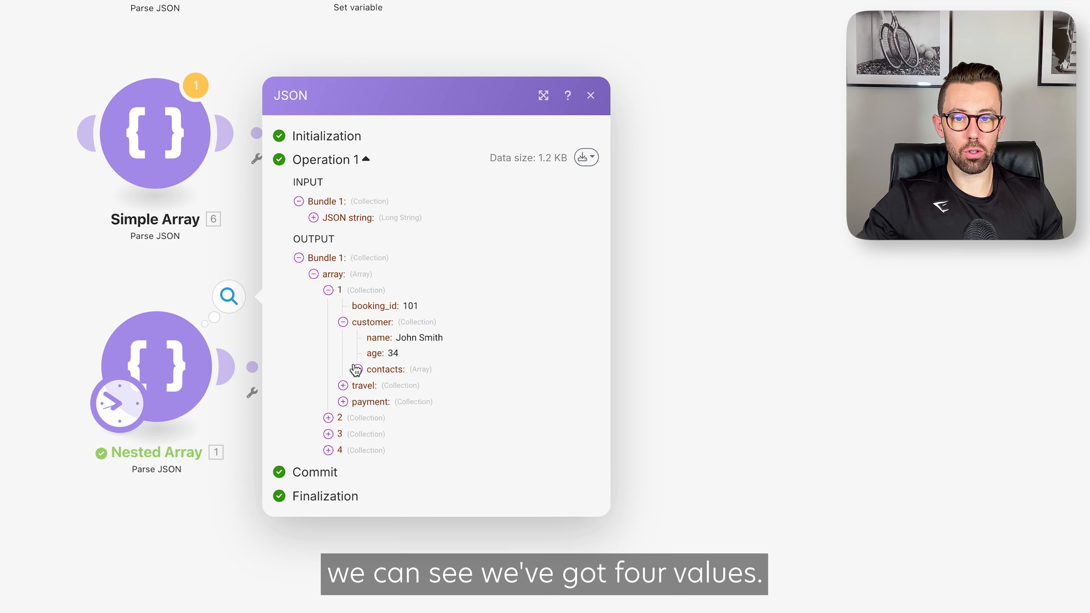
click(358, 371)
click(379, 372)
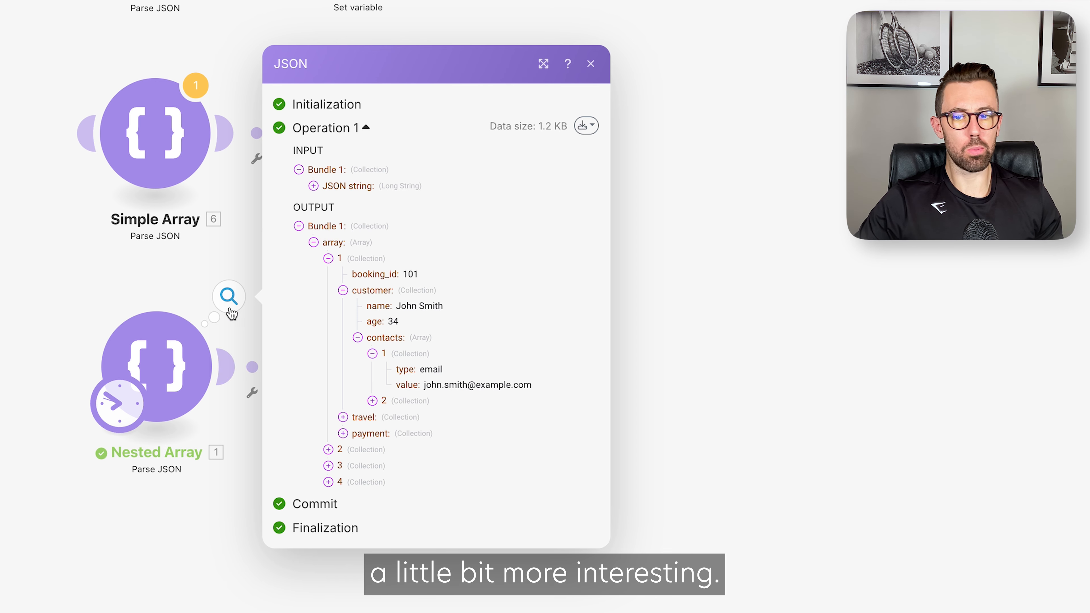
click(356, 423)
click(363, 454)
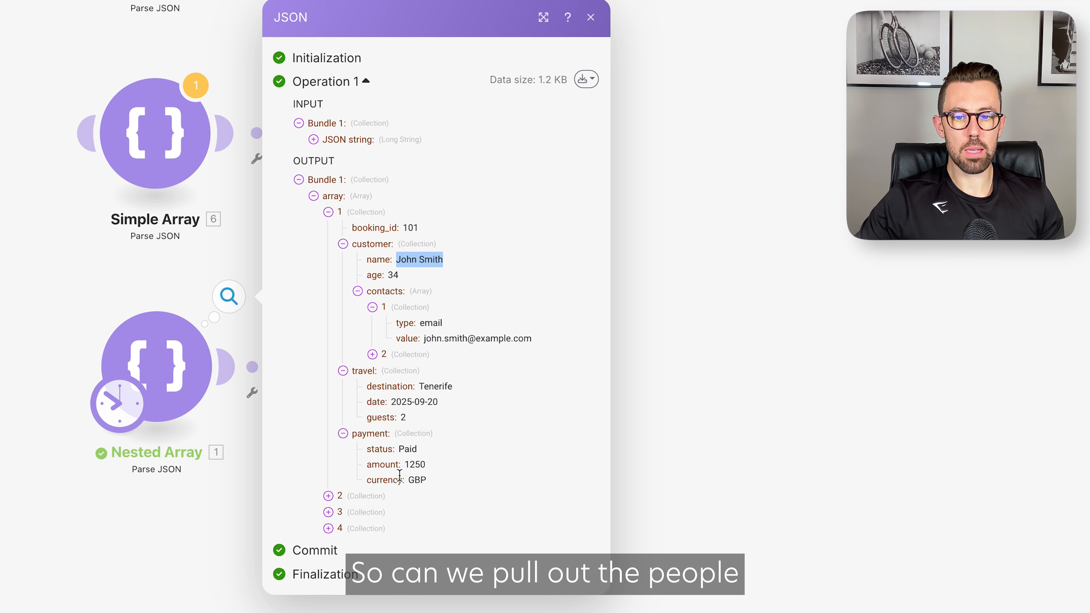
double_click(378, 450)
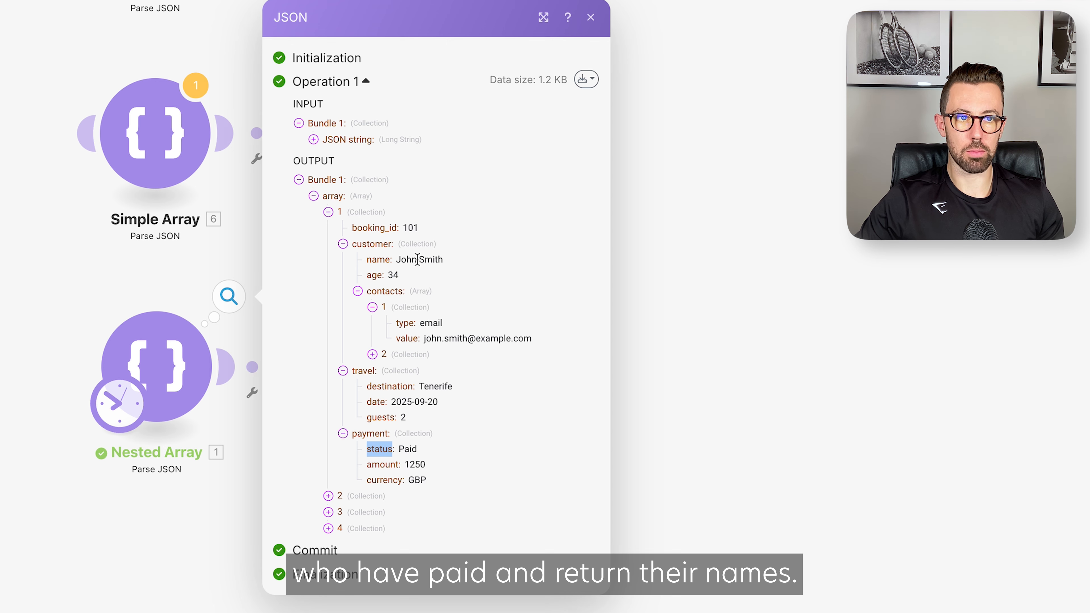
key(Escape)
In the Tools module after Nested Array, insert array[] as the map function's complex array in the Test variable value
click(395, 328)
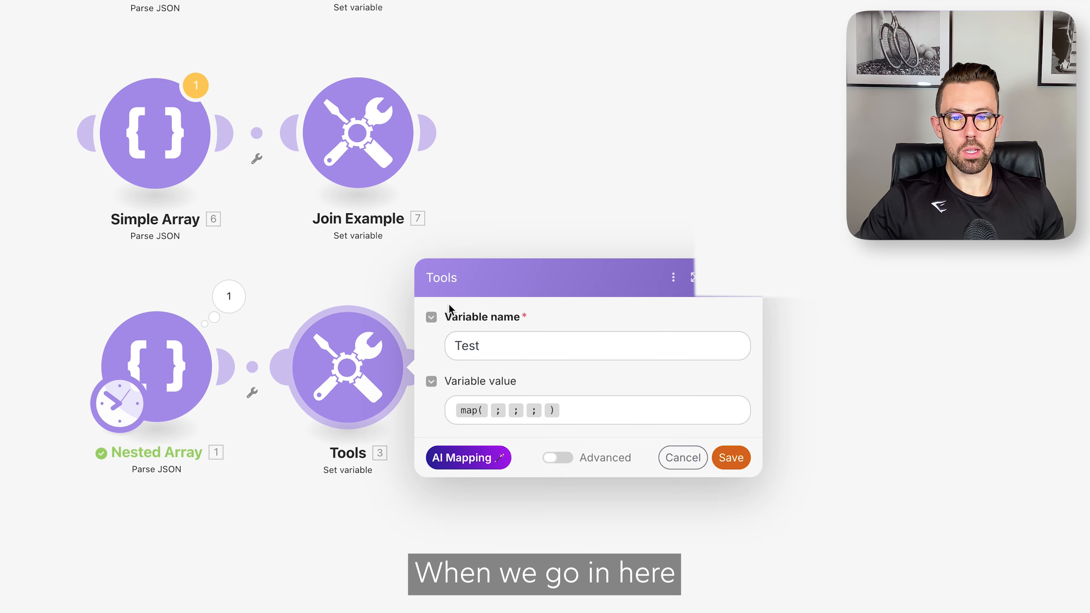
click(485, 411)
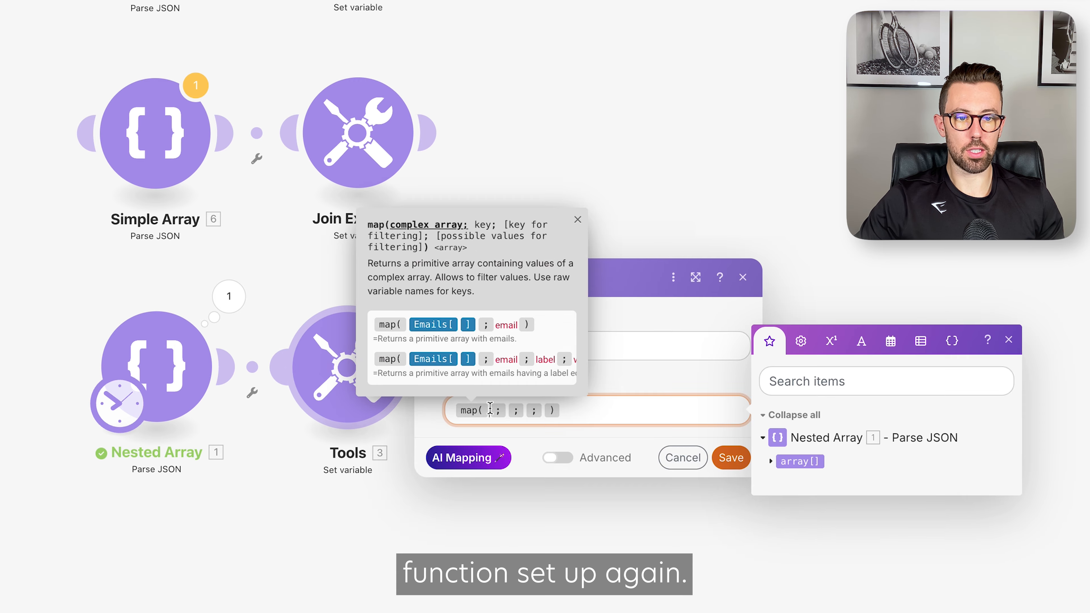
drag(800, 461, 555, 414)
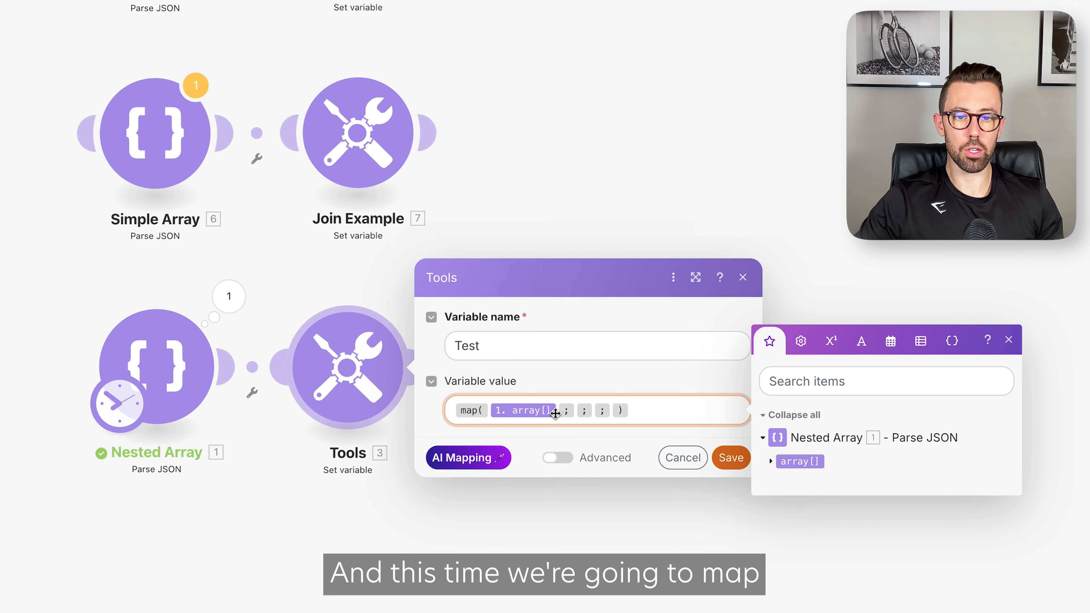
Set the map function's key to the nested path customer.name, checking the structure of array[]
click(575, 410)
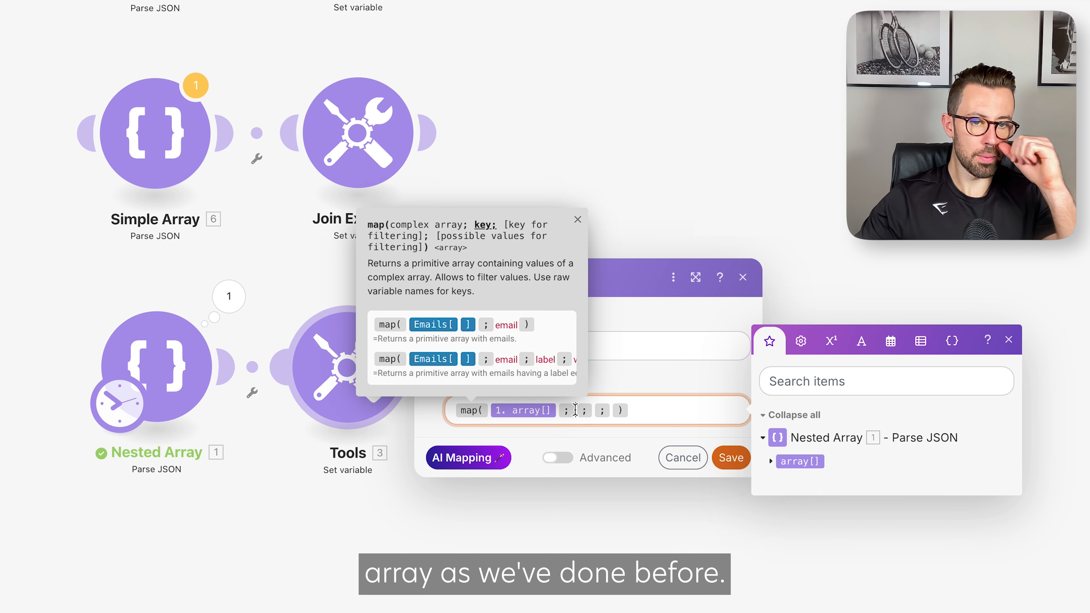
click(772, 460)
click(784, 462)
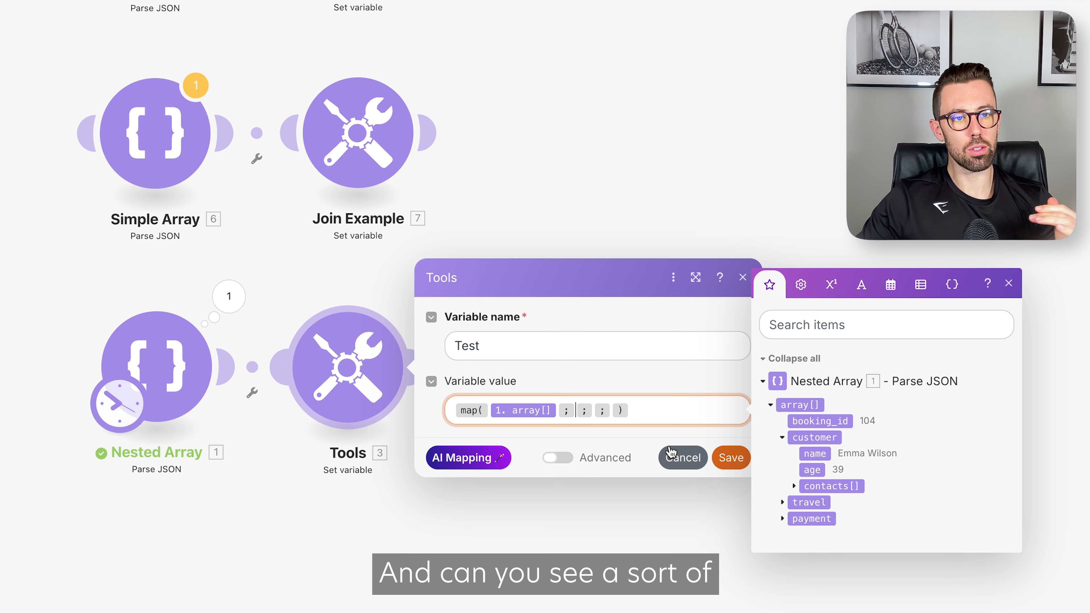
text(cusro)
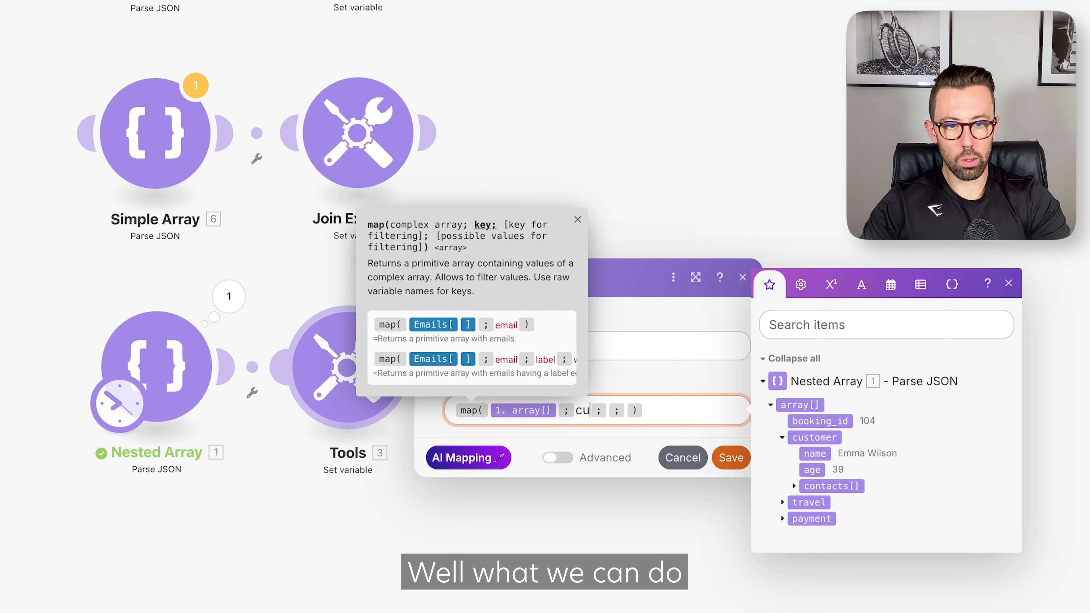
key(BackSpace)
key(BackSpace)
text(tomer.)
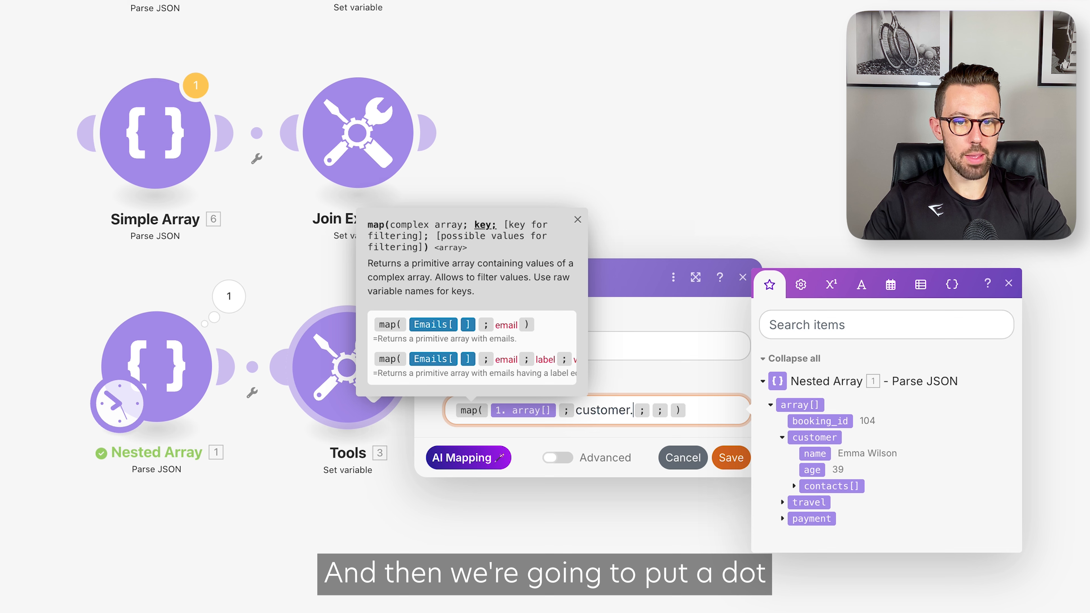
text(name)
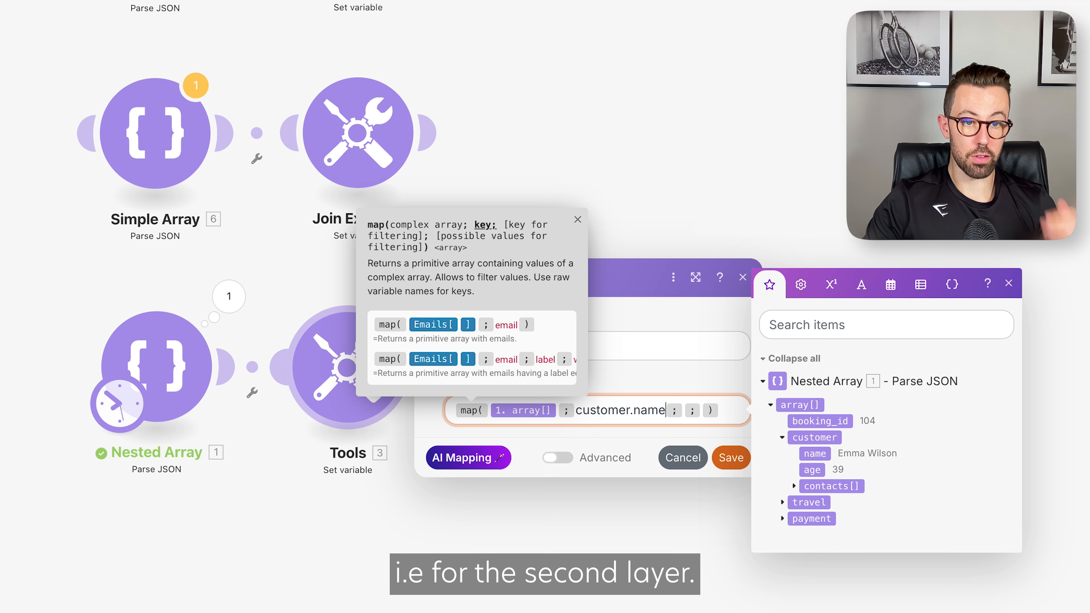
Set the map function's filter key to payment.status and its filter value to Paid, and save the Tools module
click(682, 412)
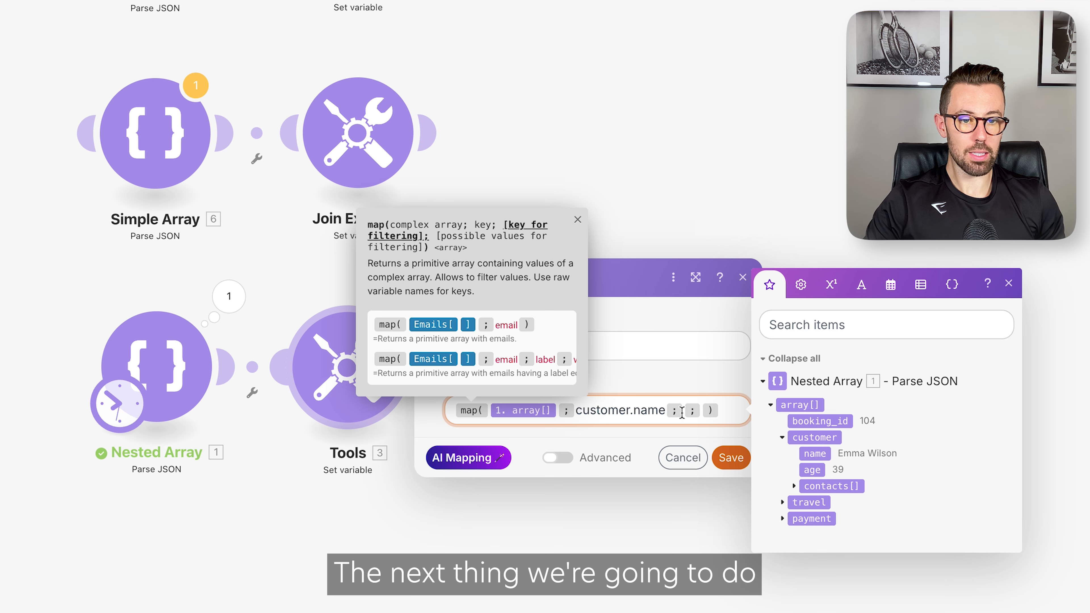
click(782, 519)
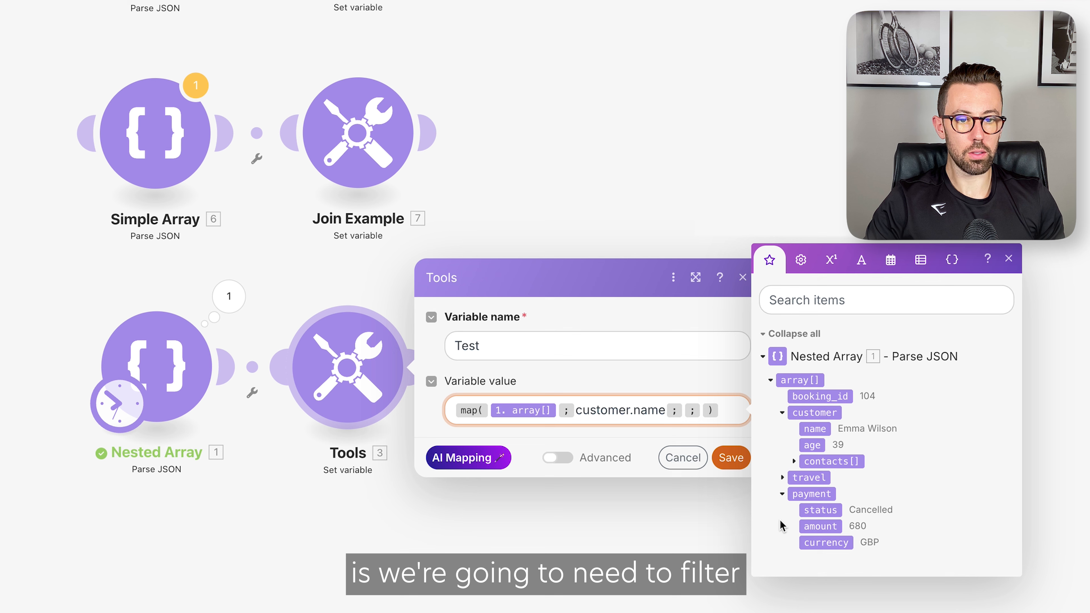
click(683, 411)
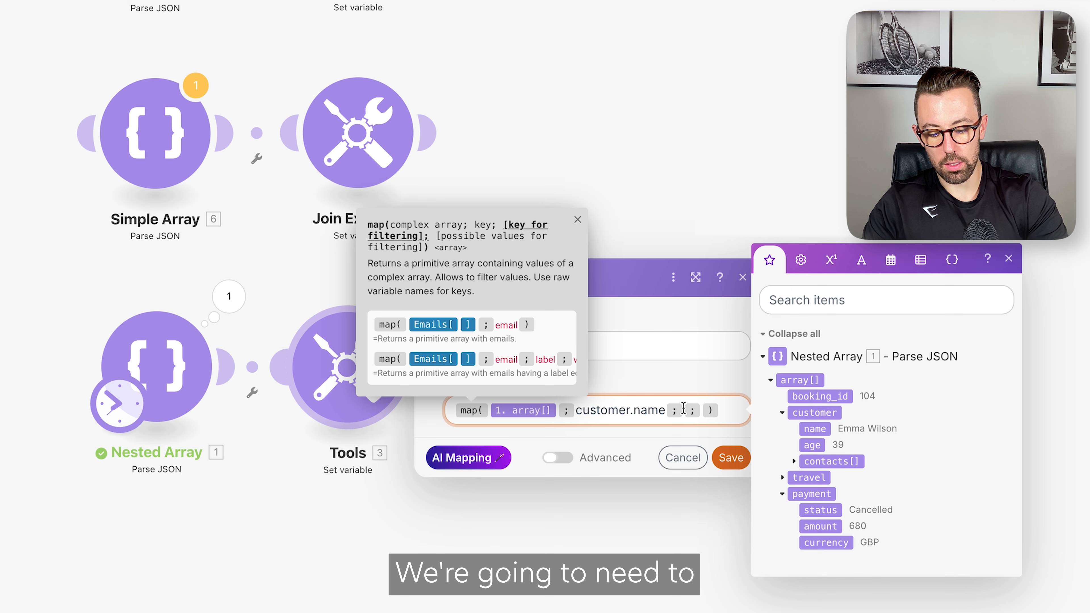
text(pYM)
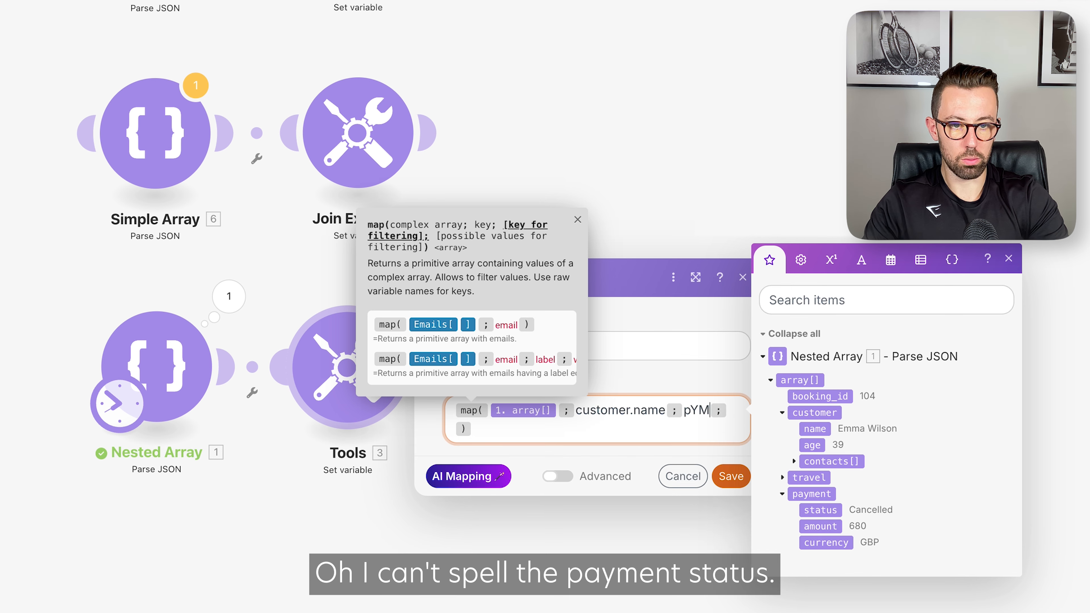
key(BackSpace)
key(BackSpace)
text(aymen)
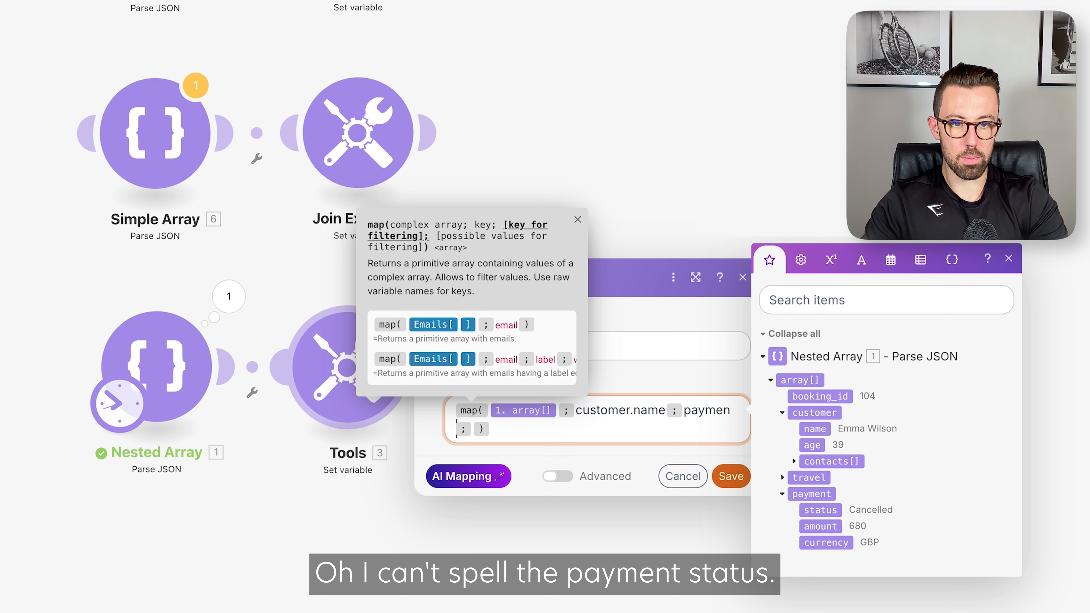
text(t.status)
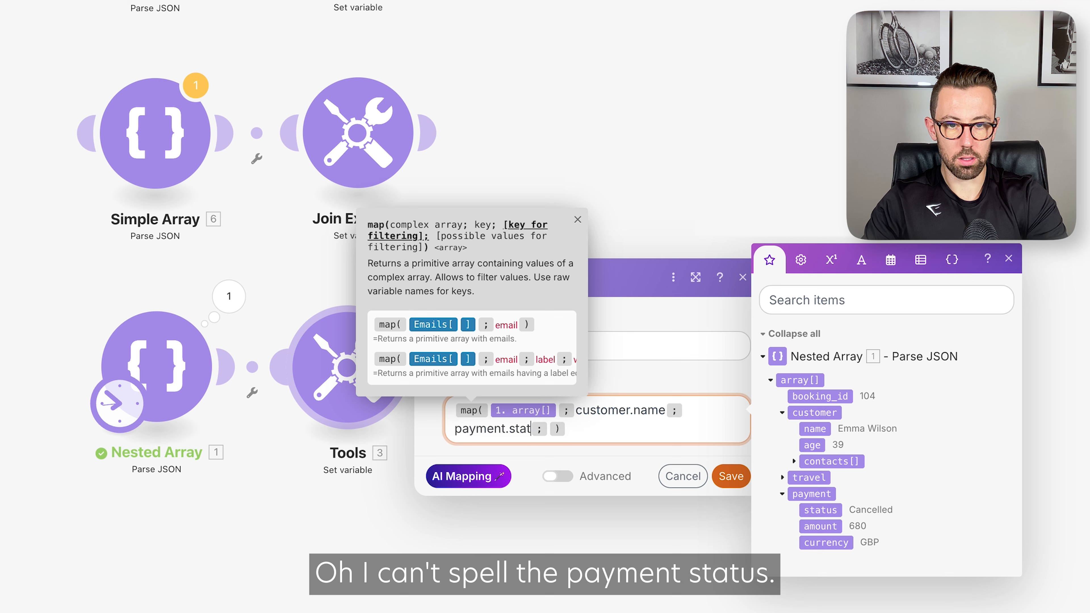
key(Right)
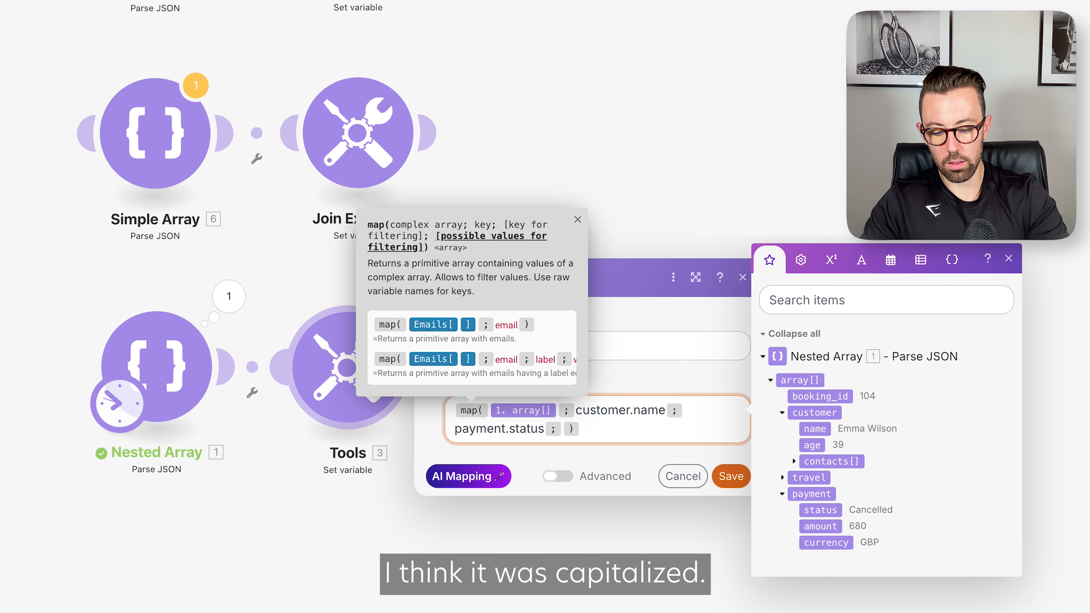
text(Paid)
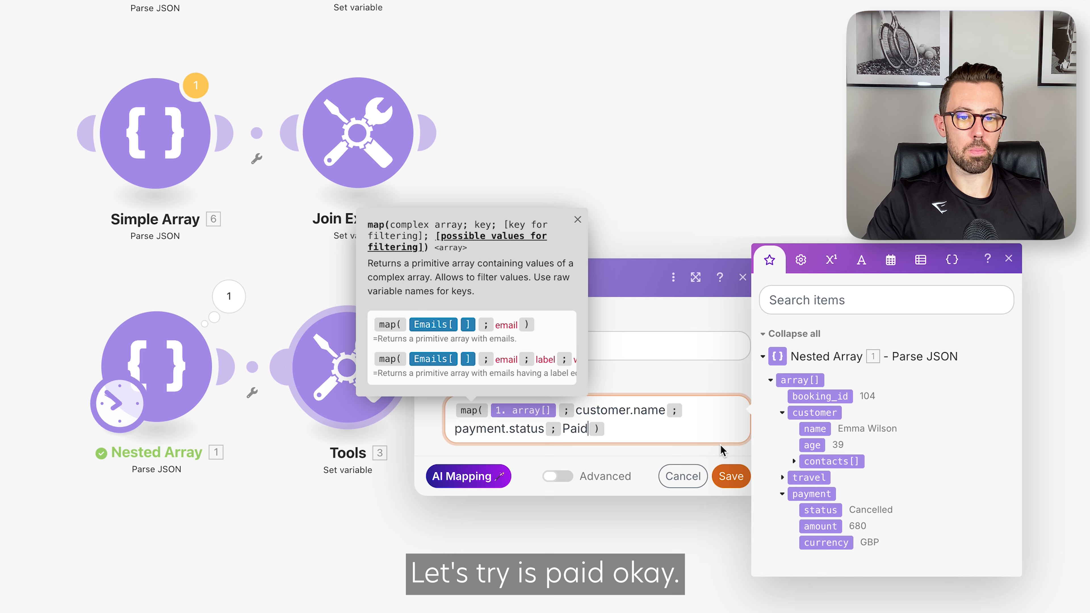
click(722, 481)
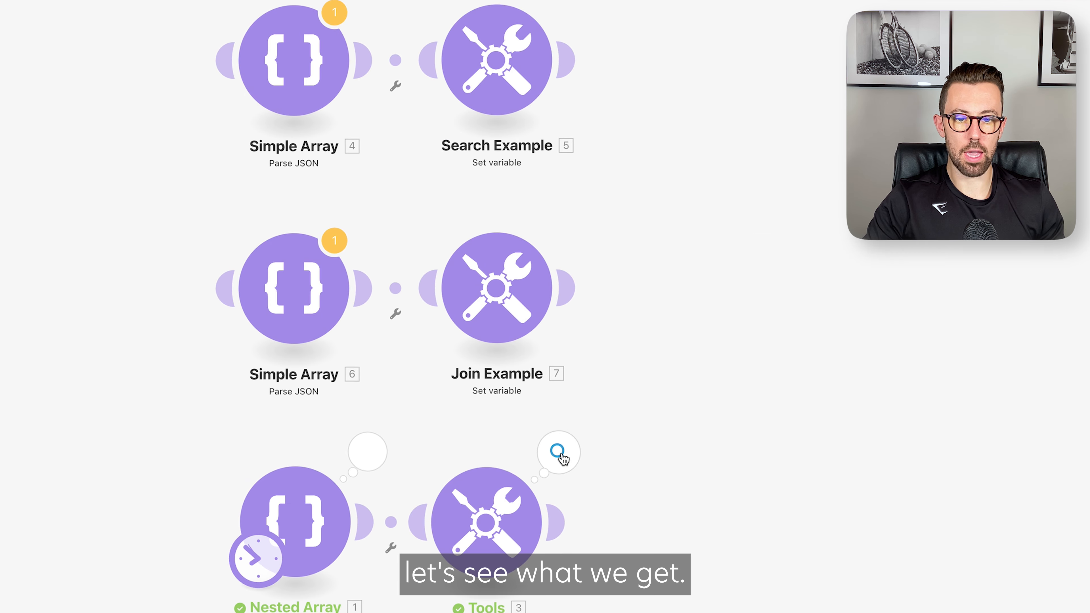
Inspect the Tools module's output and expand the Test array
click(560, 455)
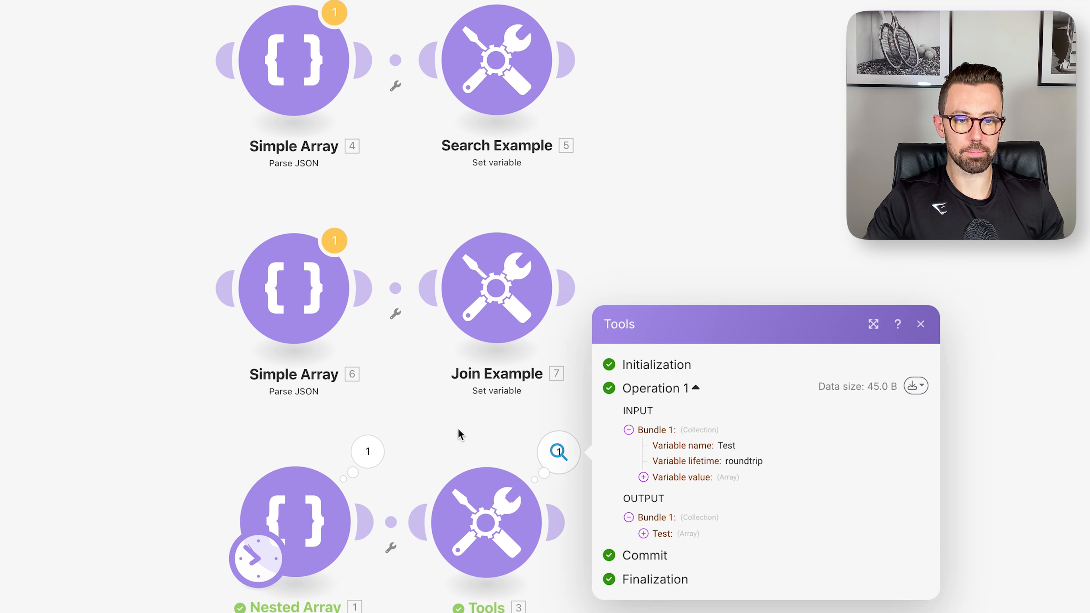
click(609, 459)
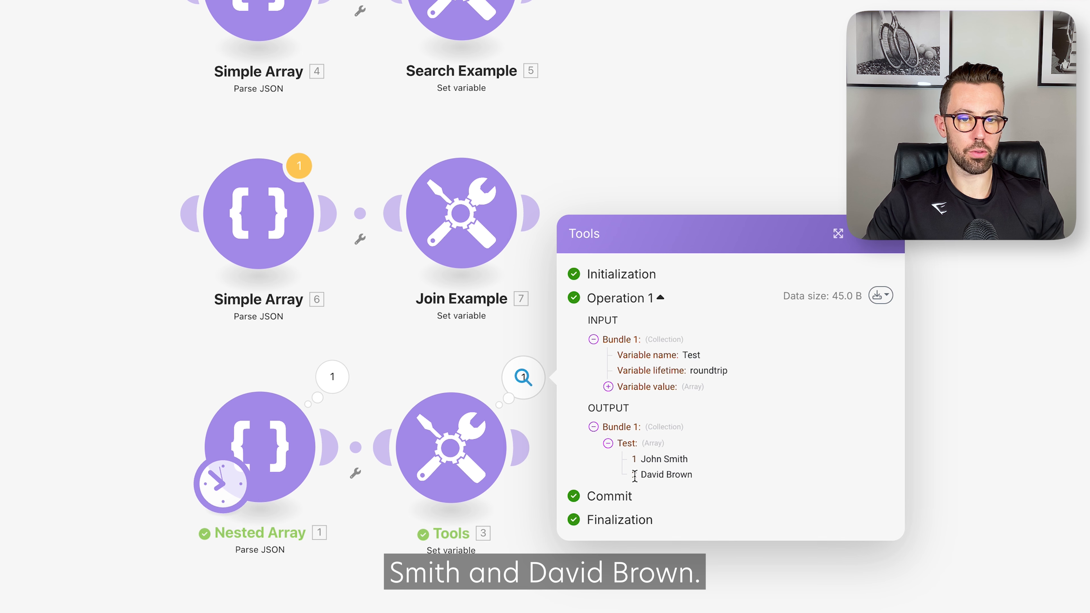
Check the payment status and customer details of the first three collections in the Nested Array module's output
click(332, 377)
click(444, 444)
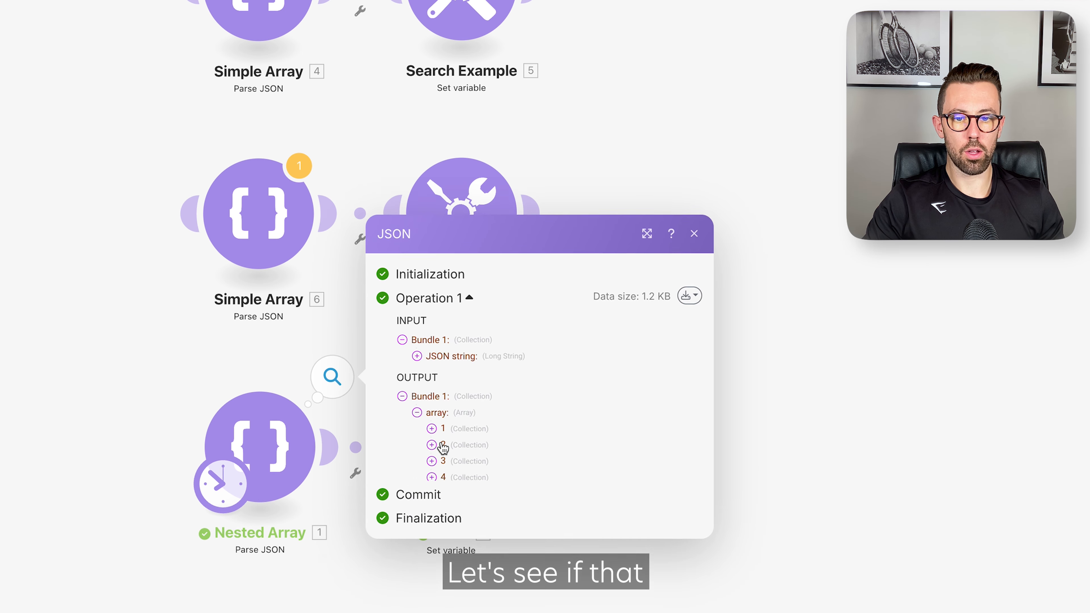
click(432, 433)
click(446, 459)
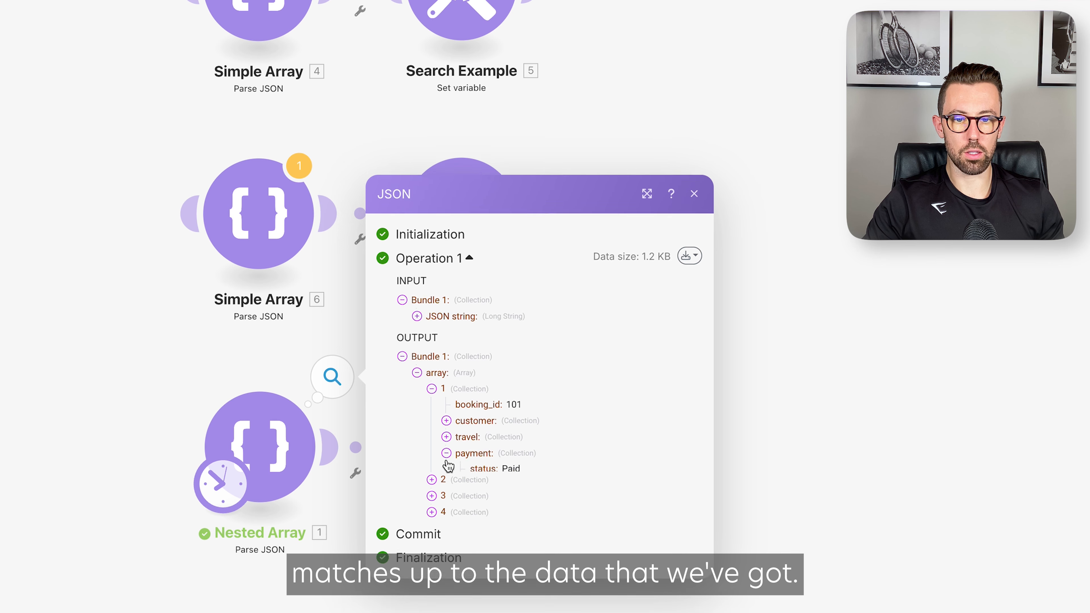
click(446, 403)
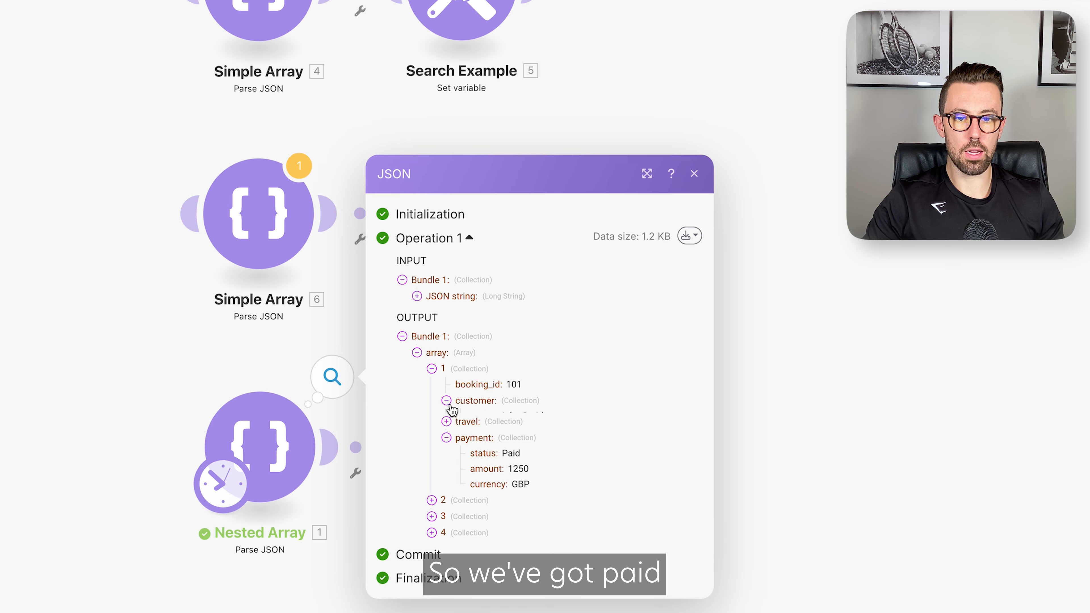
click(432, 522)
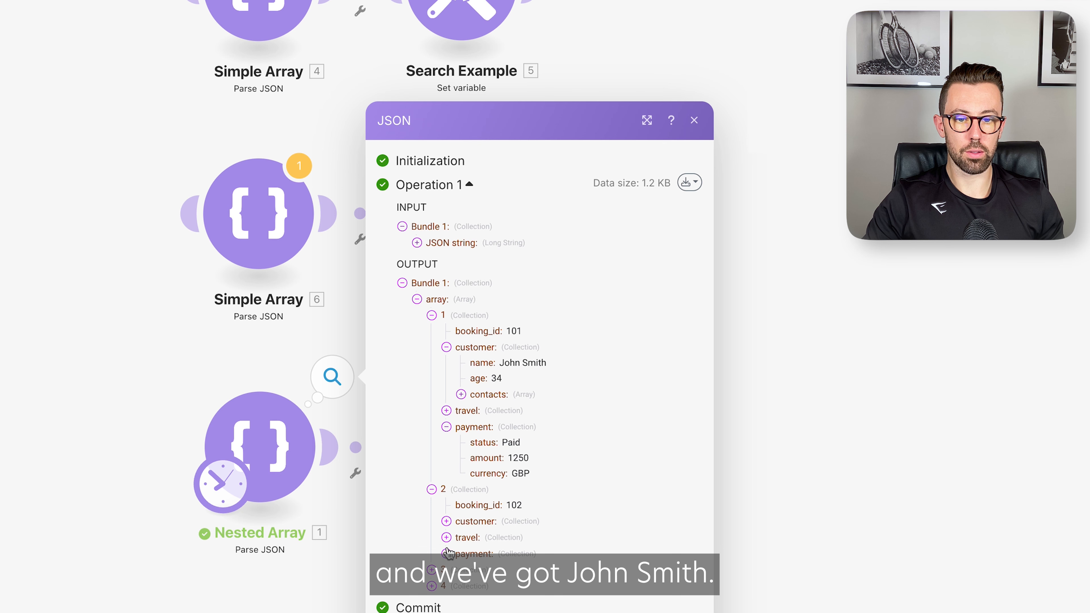
click(446, 554)
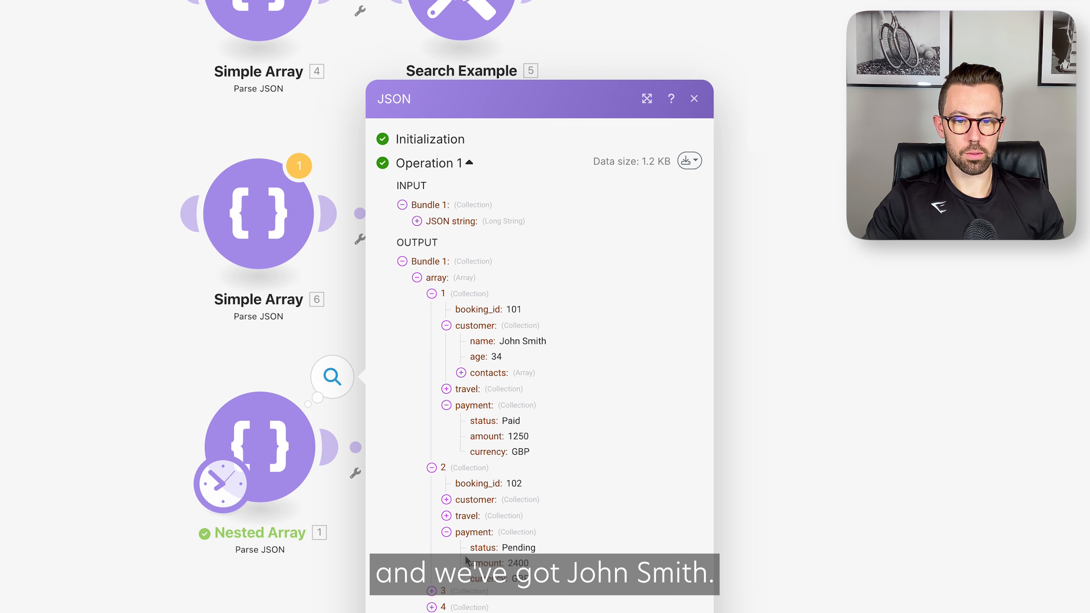
click(432, 593)
click(484, 583)
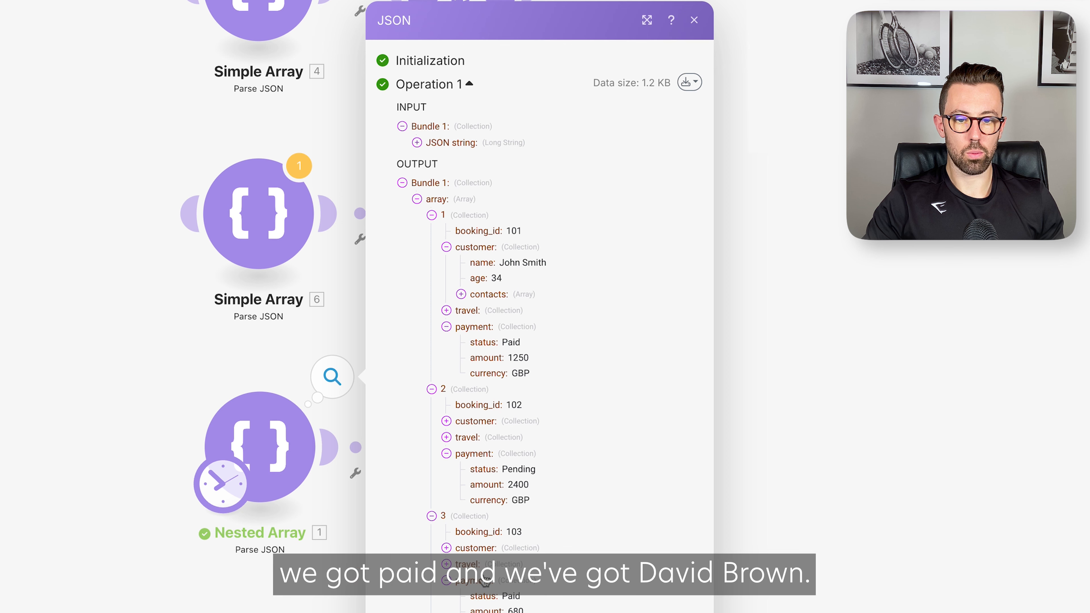
click(447, 549)
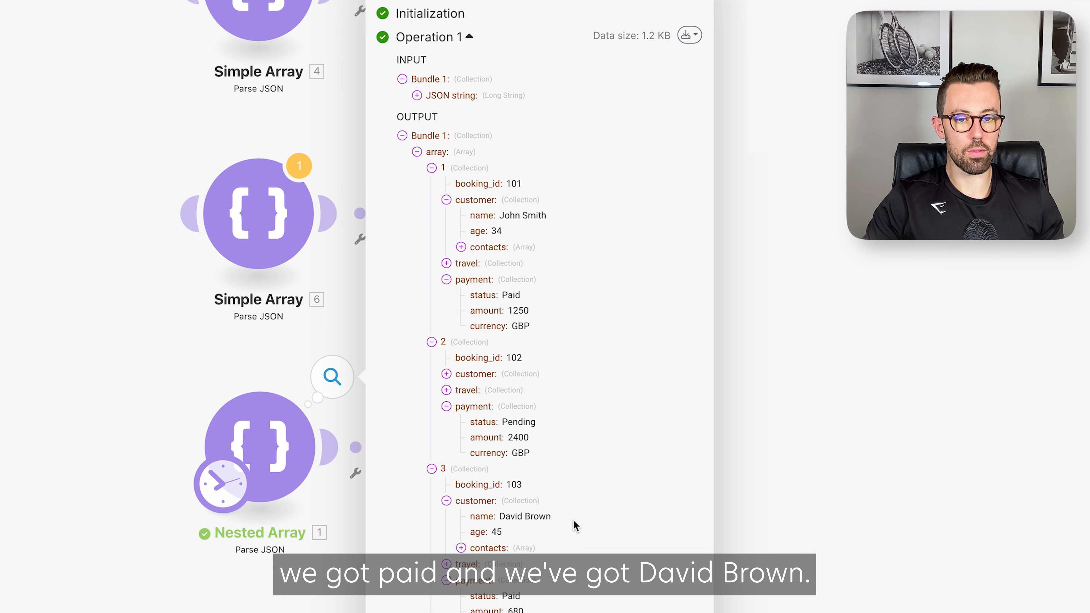
Close the Nested Array output and review the Test array in the Tools module's output again
click(332, 376)
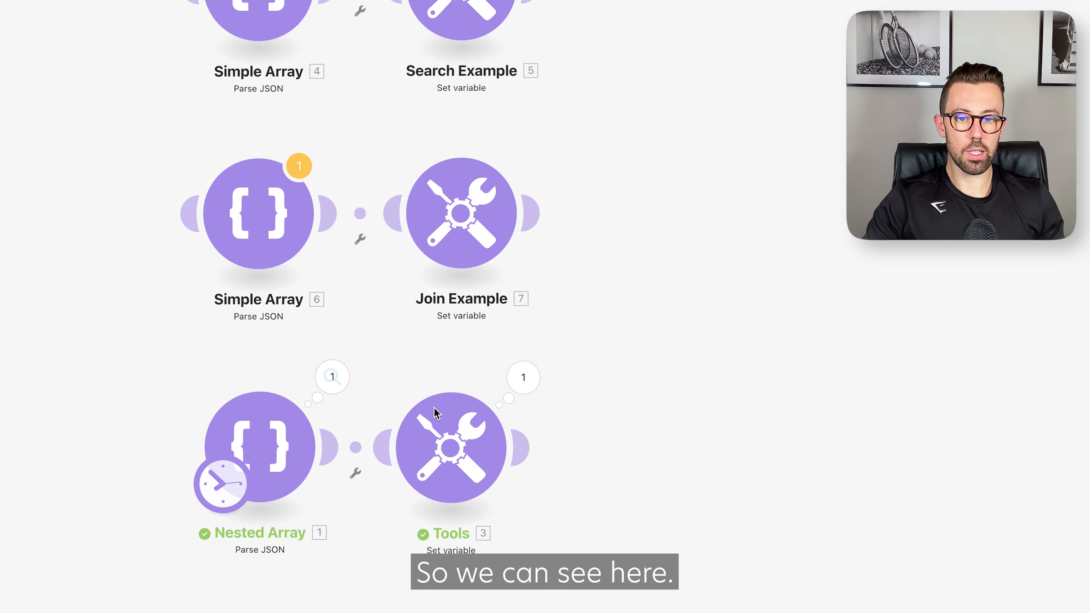
click(449, 430)
click(520, 377)
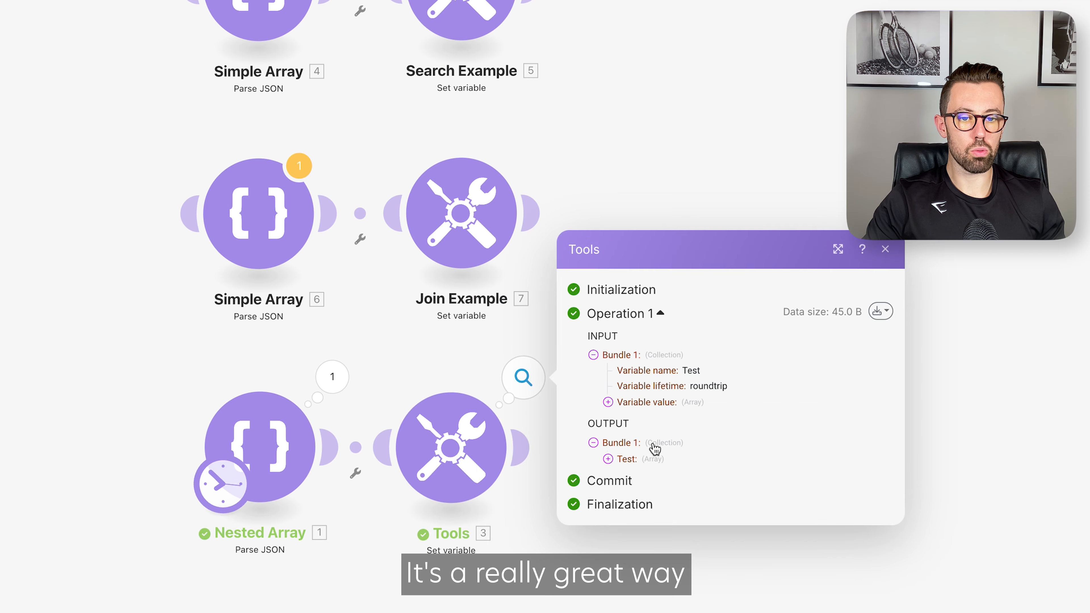
click(619, 458)
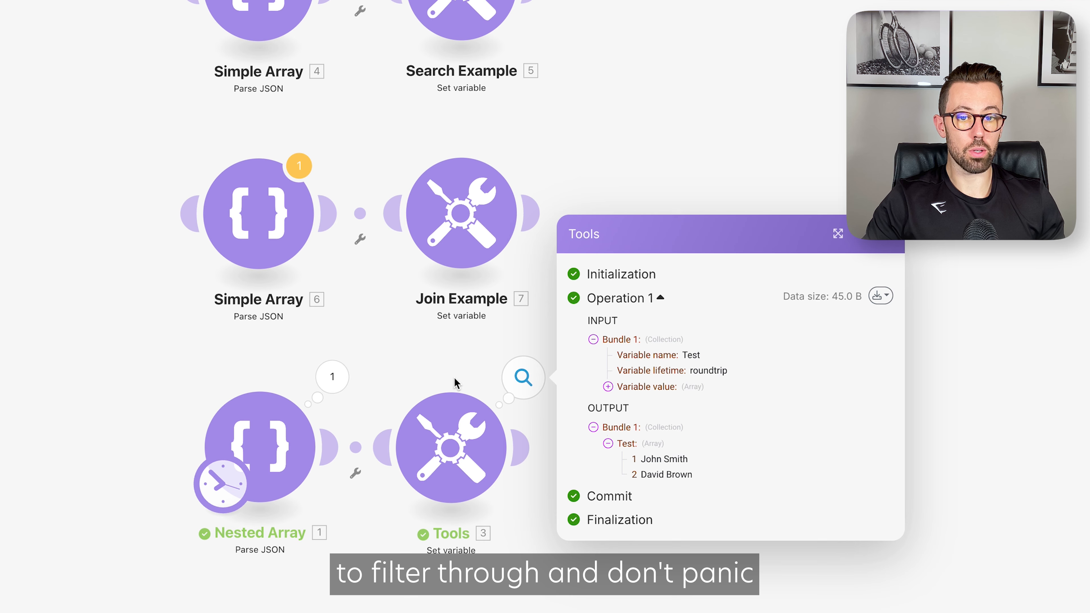